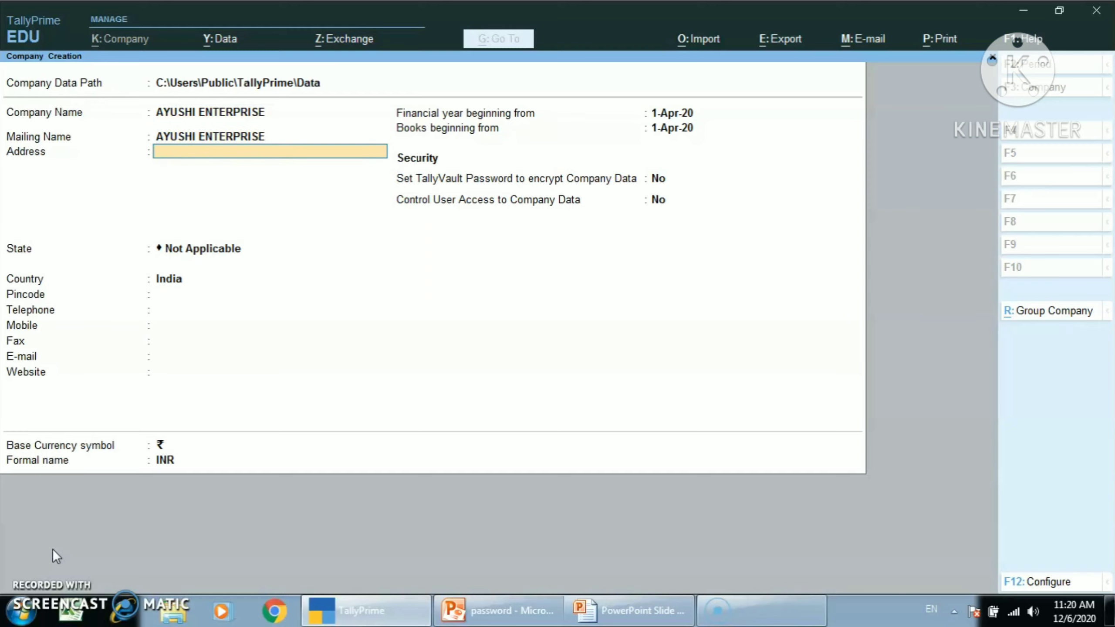
# Step: Set the state of AYUSHI ENTERPRISE to Uttar Pradesh, leave the remaining contact details blank, and create the company
pyautogui.press('Return')
pyautogui.write('U')
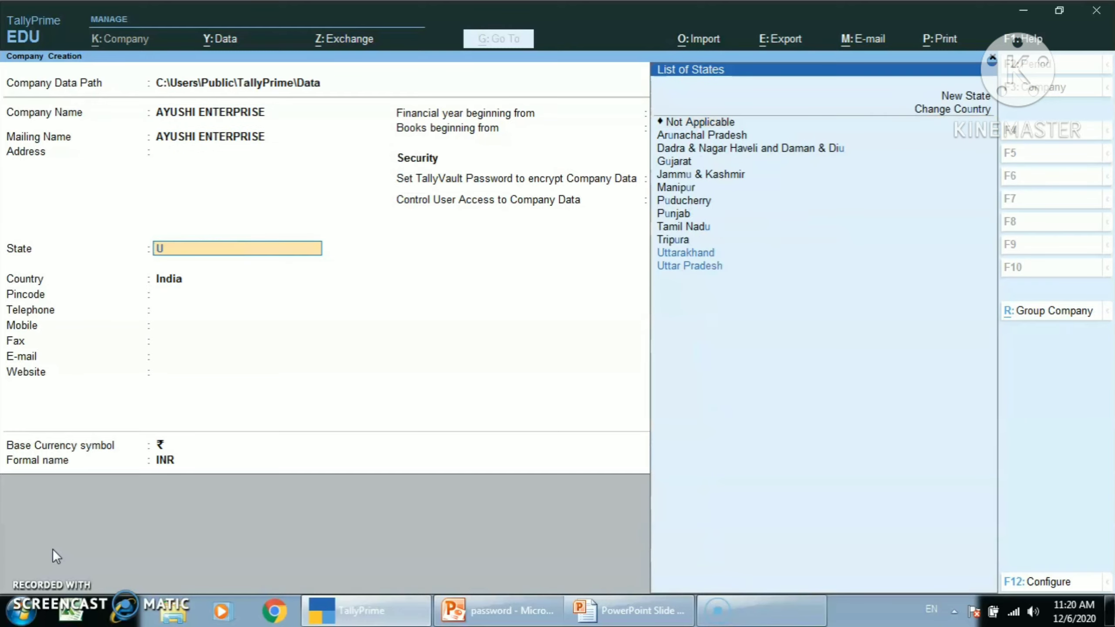
pyautogui.press('Down')
pyautogui.press('Return')
pyautogui.press('Return')
pyautogui.press('Return')
pyautogui.press('Return')
pyautogui.press('Return')
pyautogui.press('Return')
pyautogui.press('Return')
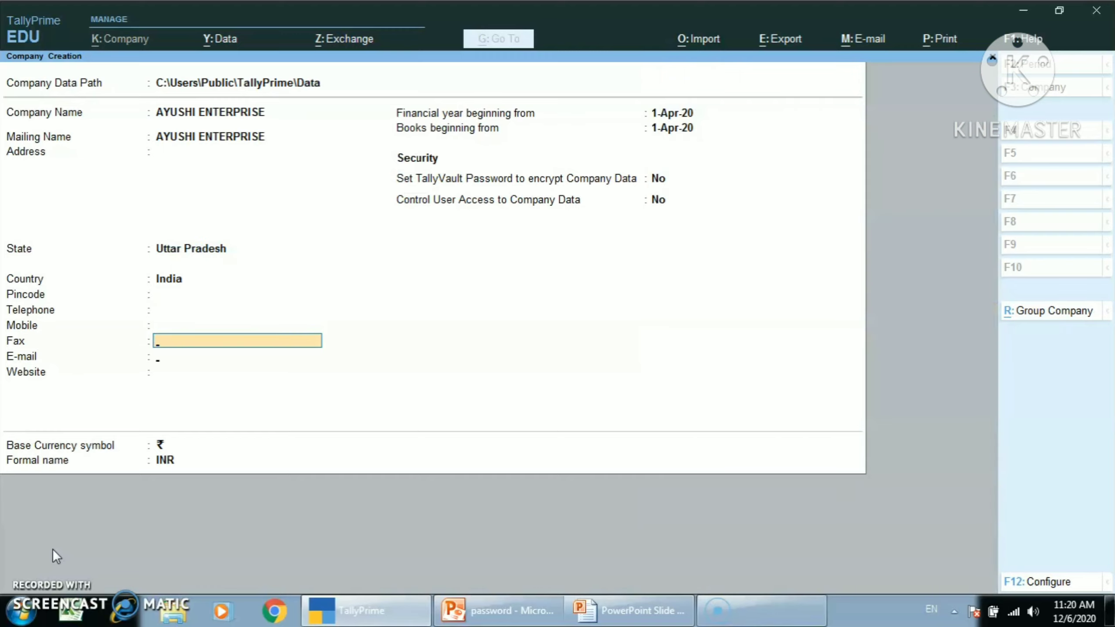
pyautogui.press('Return')
pyautogui.press('Return')
pyautogui.press('Return')
pyautogui.press('Return')
pyautogui.press('Return')
pyautogui.press('Return')
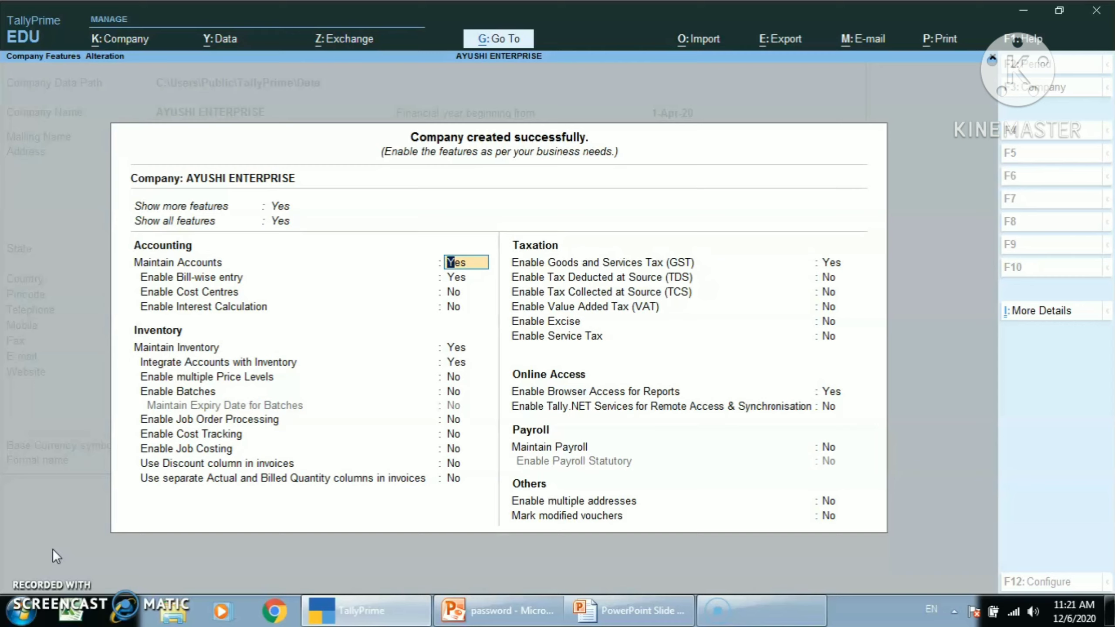
# Step: Keep the default accounting and inventory features and set Enable Goods and Services Tax (GST) to No
pyautogui.press('Return')
pyautogui.press('Return')
pyautogui.press('Return')
pyautogui.press('Return')
pyautogui.press('Return')
pyautogui.press('Return')
pyautogui.press('Return')
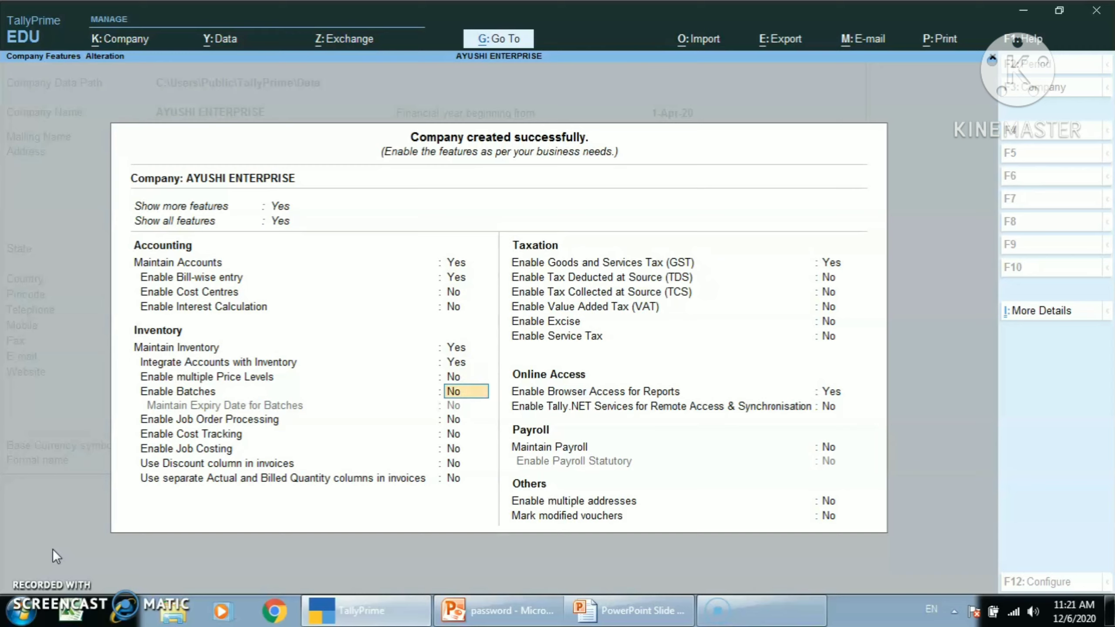
pyautogui.press('Return')
pyautogui.press('Return')
pyautogui.press('Return')
pyautogui.press('Return')
pyautogui.press('Return')
pyautogui.press('Return')
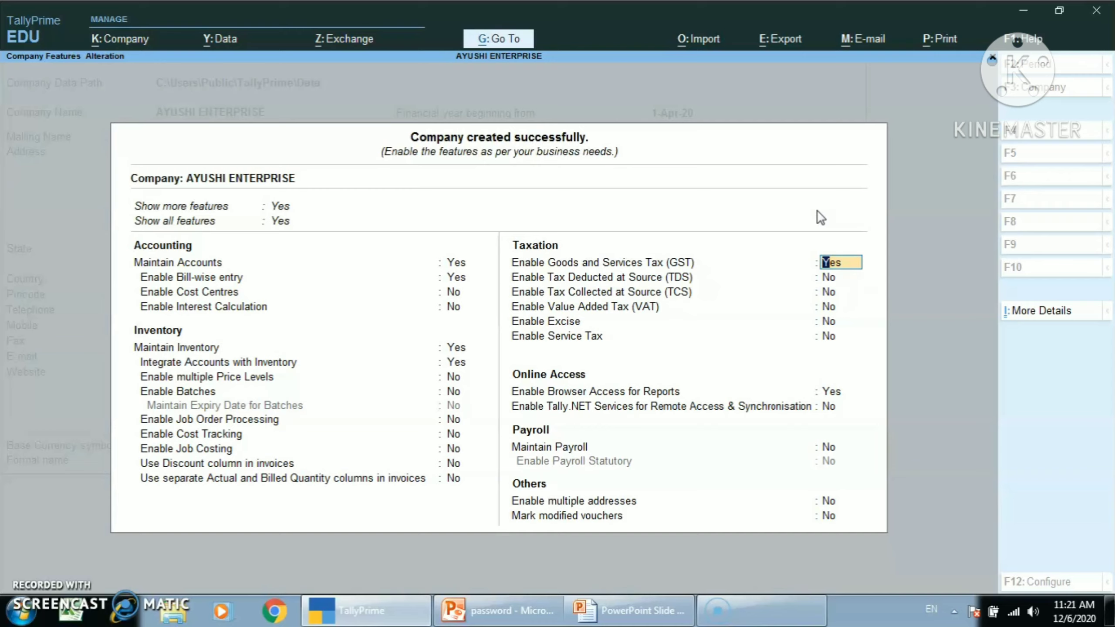
pyautogui.write('No')
pyautogui.press('Return')
pyautogui.press('Return')
pyautogui.press('Return')
pyautogui.press('Return')
pyautogui.press('Return')
pyautogui.press('Return')
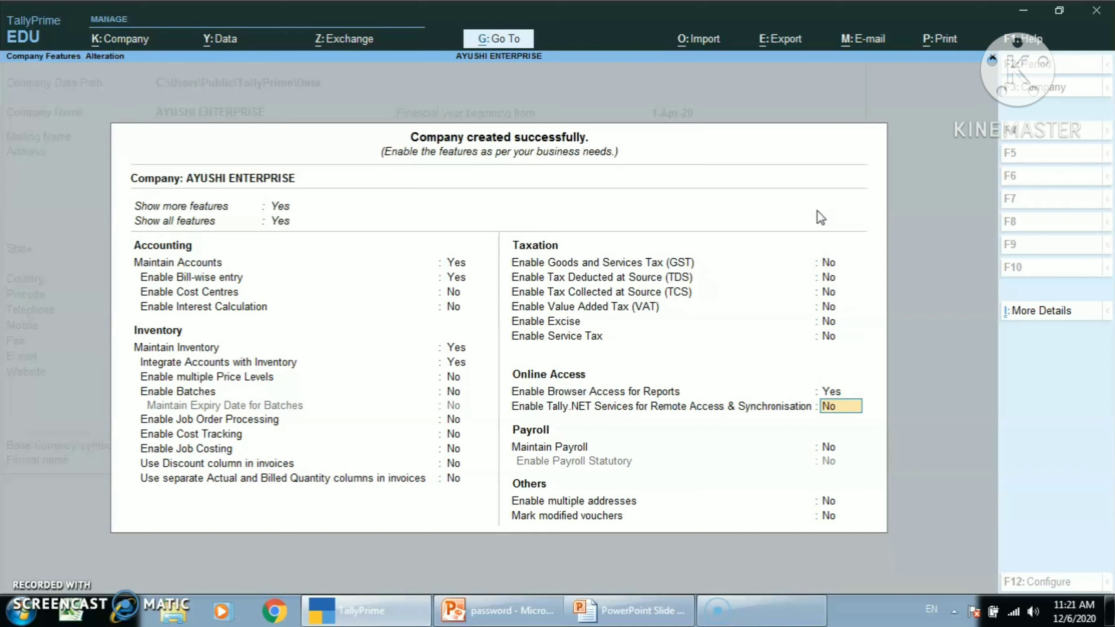
# Step: Accept the remaining taxation, online access, payroll and other features as they are and save the company features
pyautogui.press('Return')
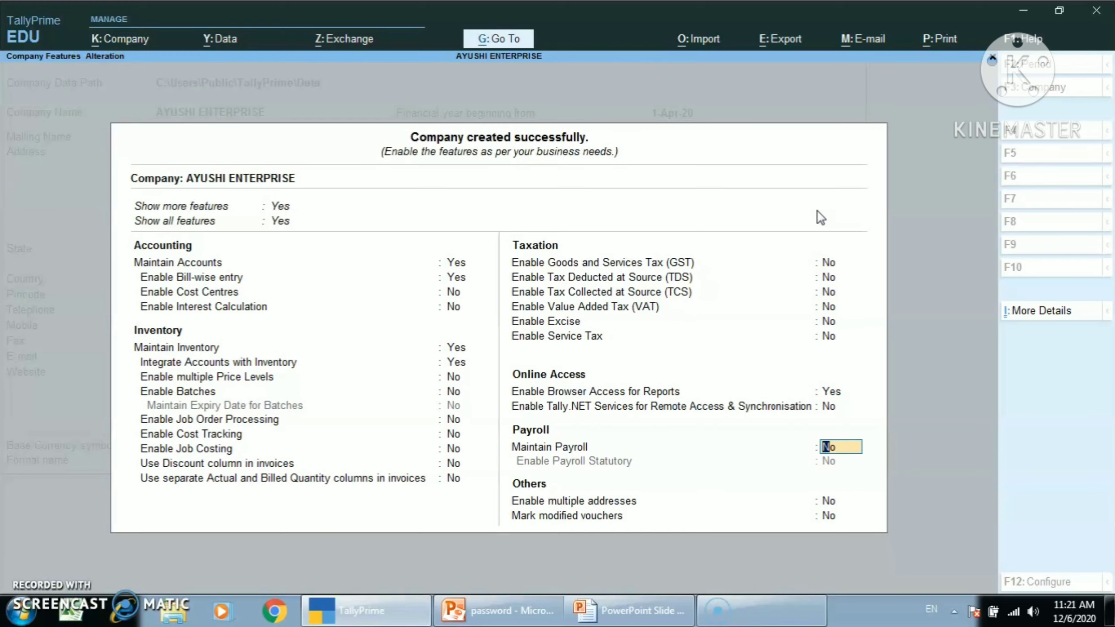
pyautogui.press('Return')
pyautogui.press('Return')
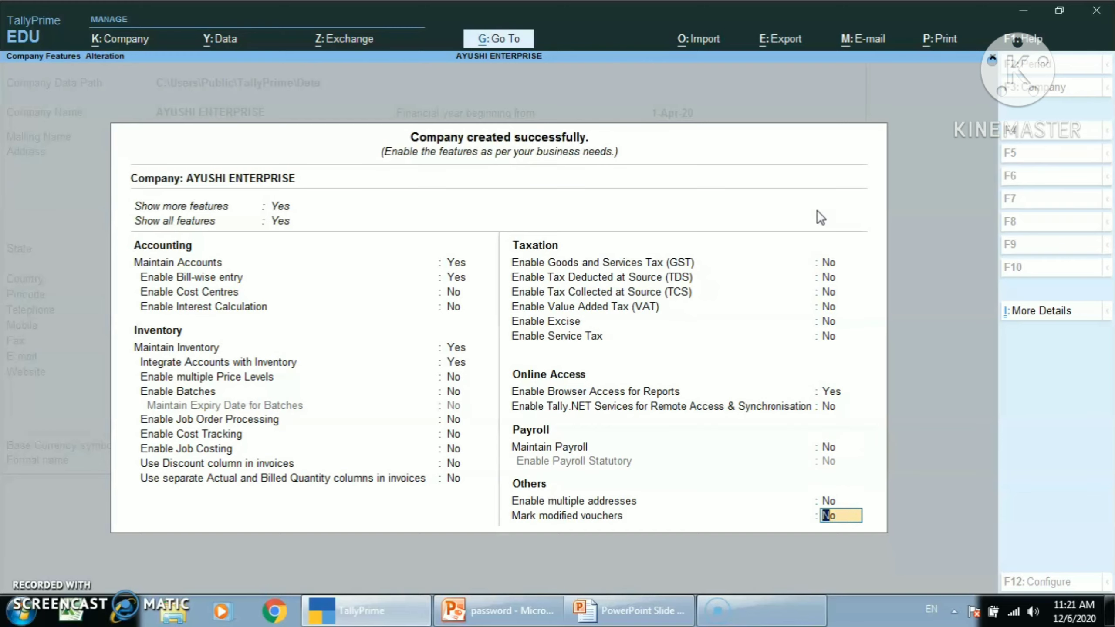
pyautogui.press('Return')
pyautogui.press('Return')
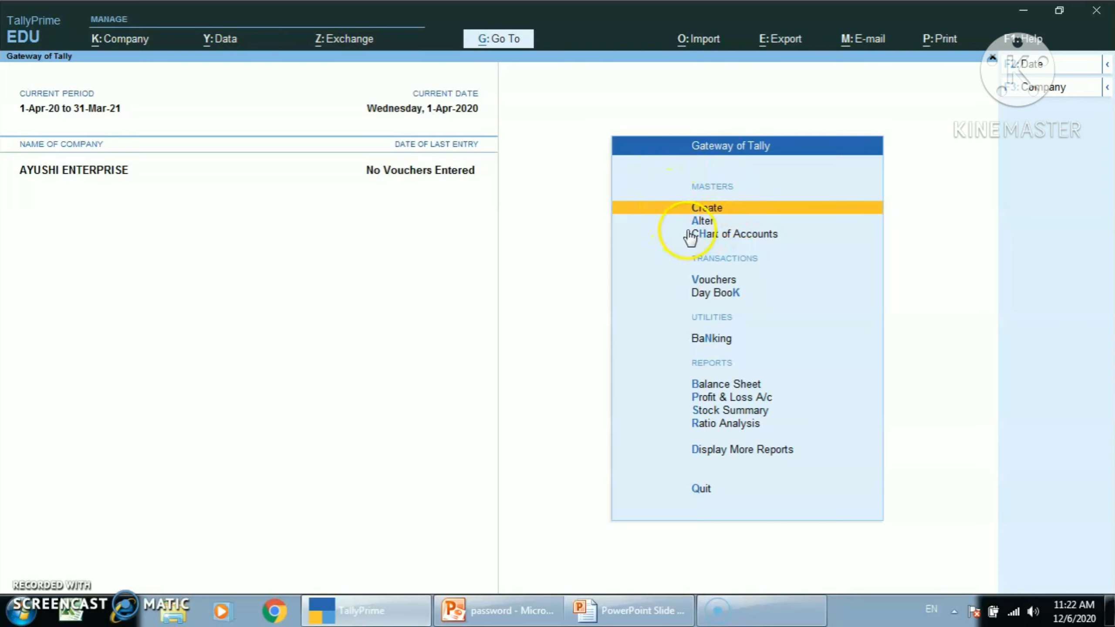
# Step: Create a stock group named DAILY NEEDS under Primary, without adding item quantities
pyautogui.press('Return')
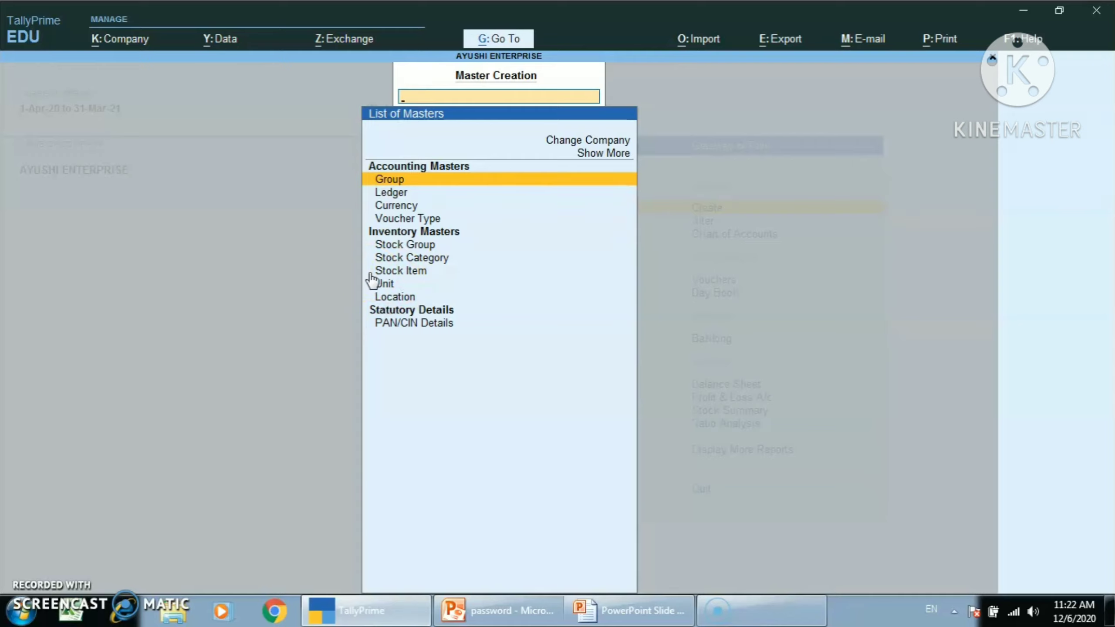
pyautogui.press('Down')
pyautogui.press('Down')
pyautogui.press('Down')
pyautogui.press('Down')
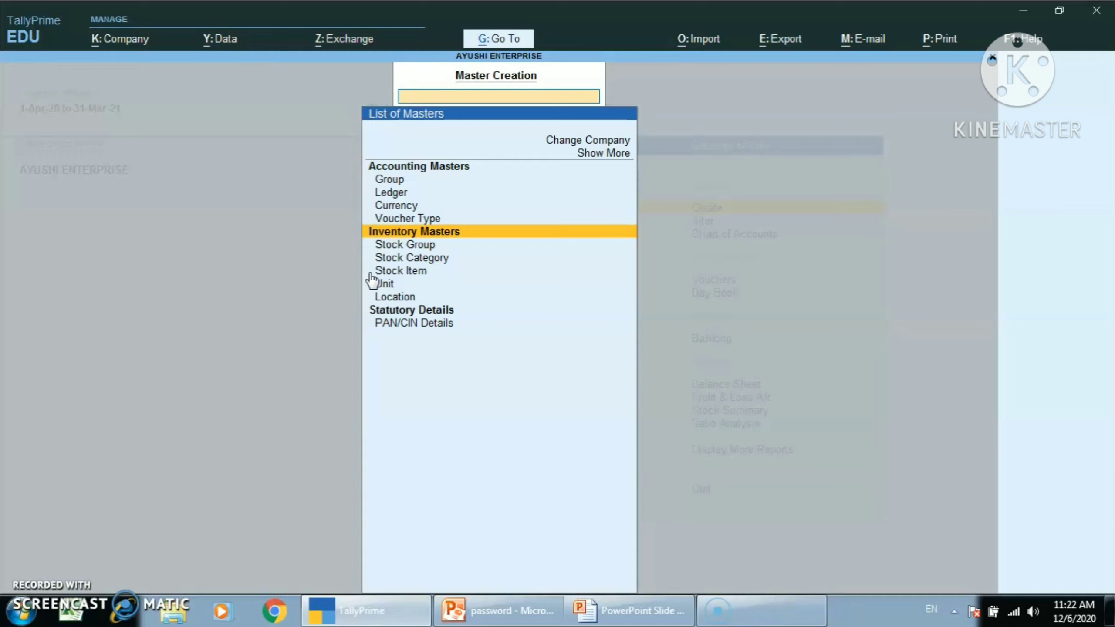
pyautogui.press('Down')
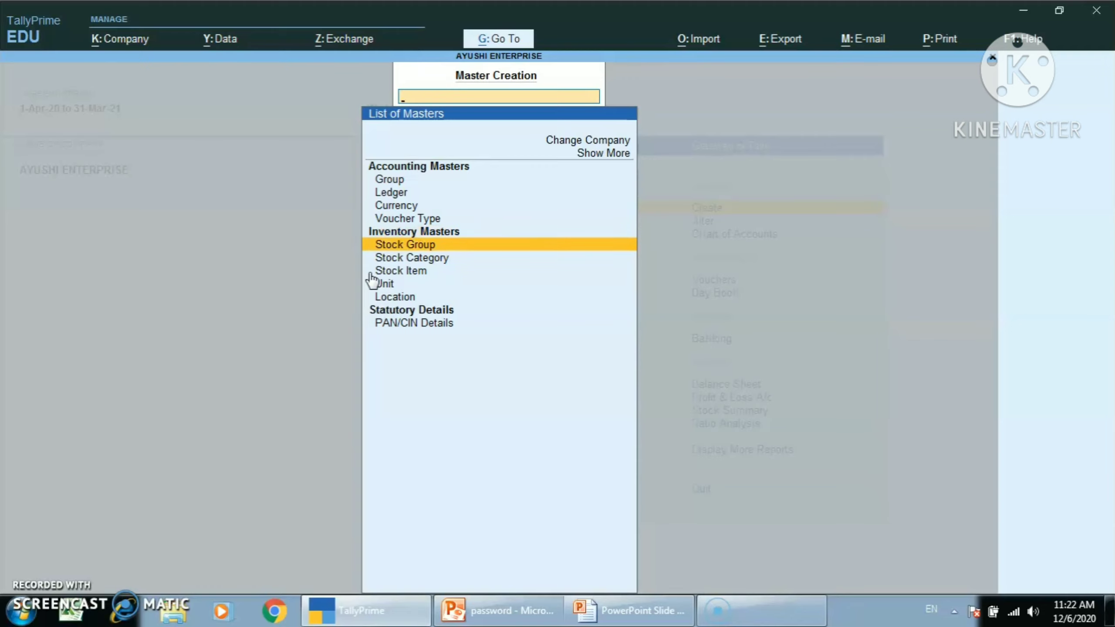
pyautogui.press('Return')
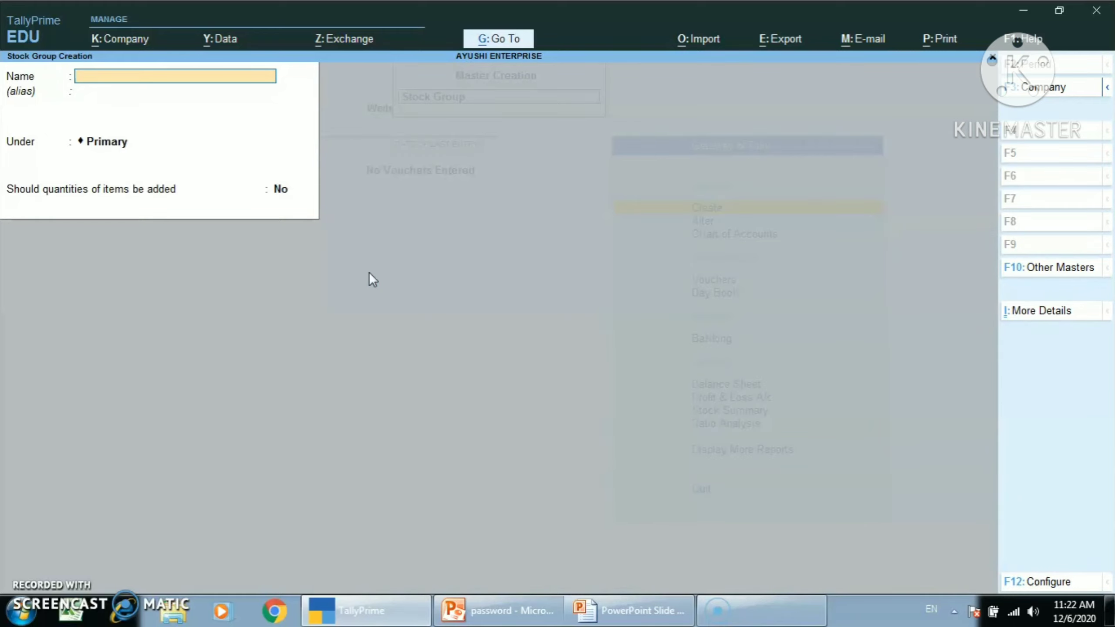
pyautogui.write('DAILY NEEDS')
pyautogui.press('Return')
pyautogui.press('Return')
pyautogui.press('Return')
pyautogui.press('Return')
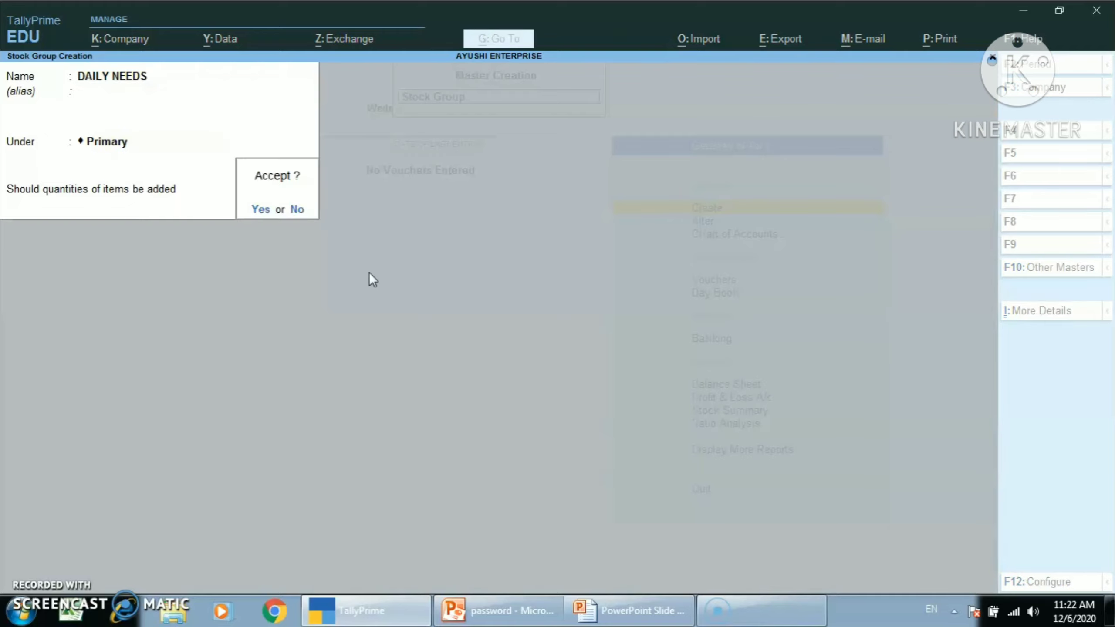
pyautogui.press('Return')
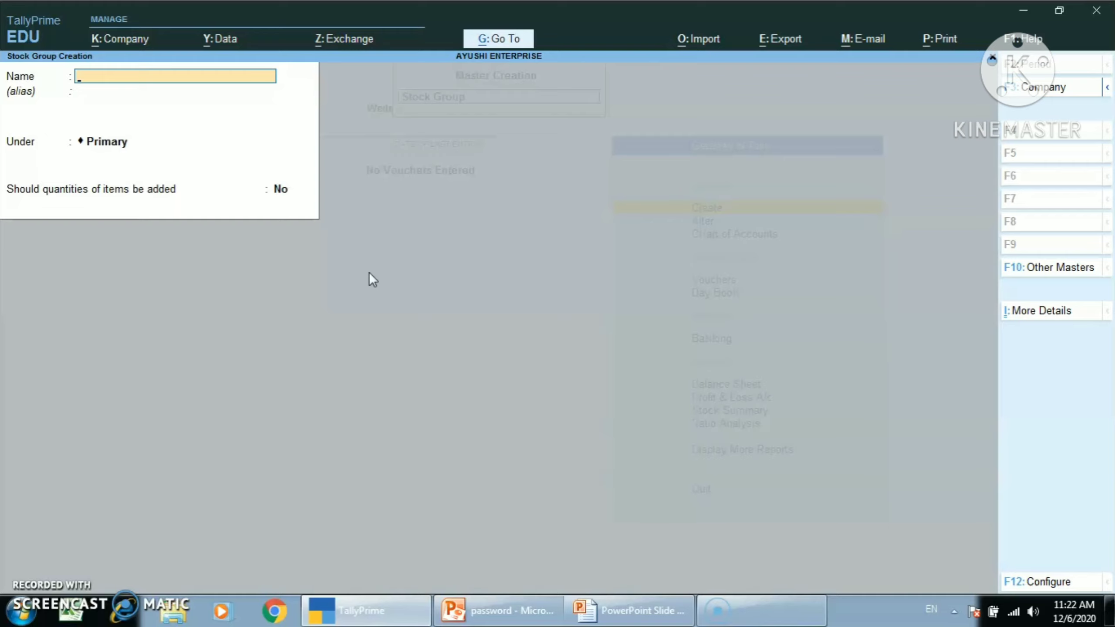
# Step: Create a stock group named GARMENT under Primary with the default quantity setting
pyautogui.write('GARMENT')
pyautogui.press('Return')
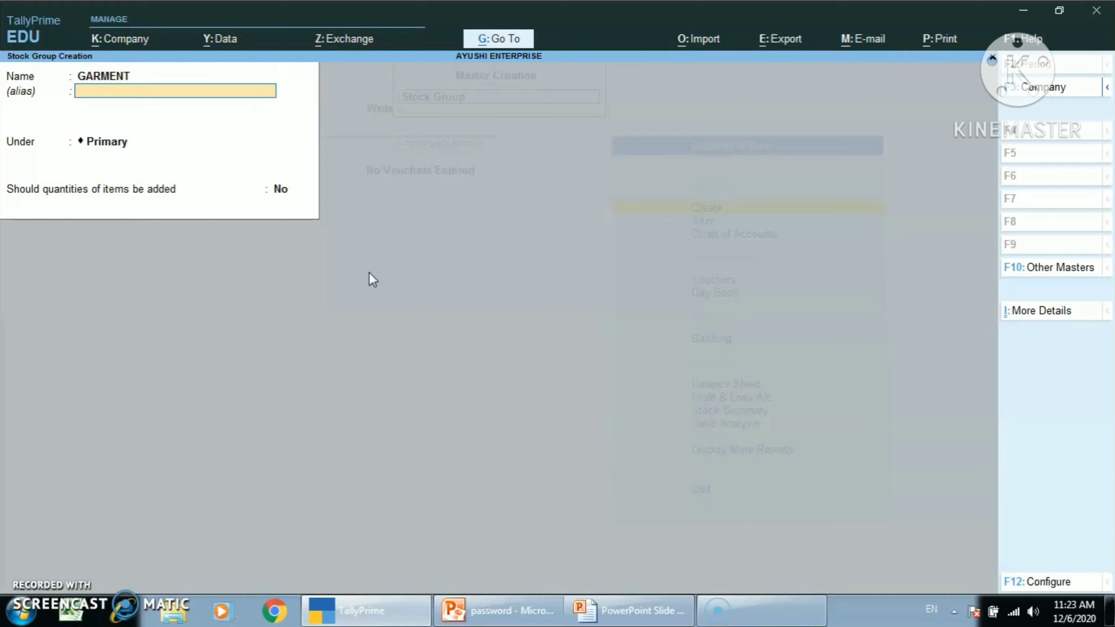
pyautogui.press('Return')
pyautogui.press('Return')
# Step: Create a stock group named COSMETIC under Primary with the default quantity setting
pyautogui.press('Return')
pyautogui.press('Return')
pyautogui.write('CO')
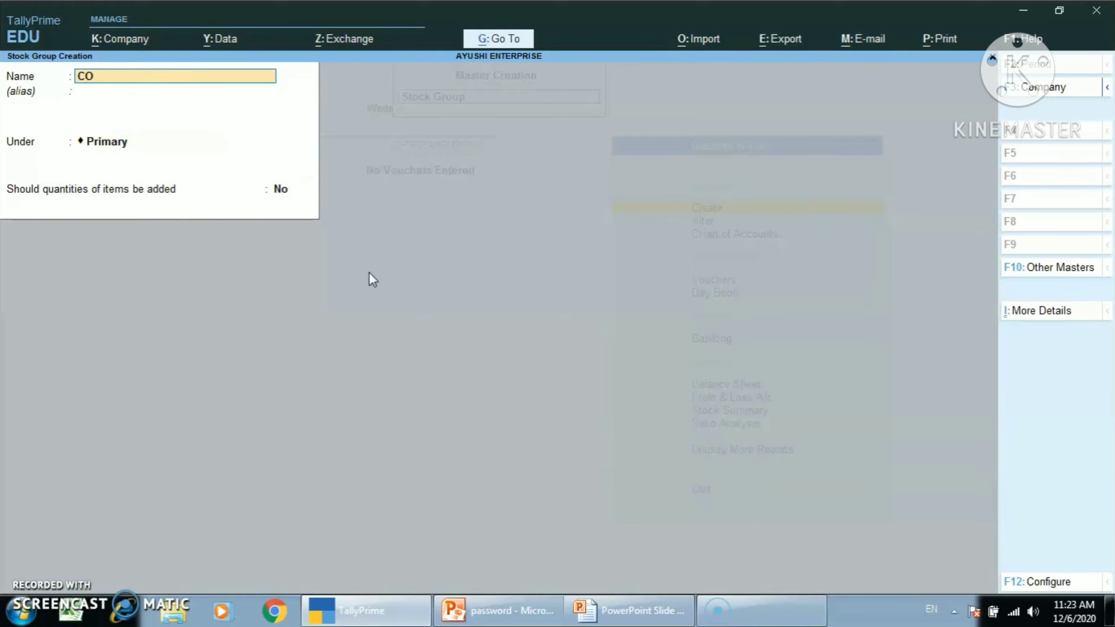
pyautogui.write('SMETIC')
pyautogui.press('Return')
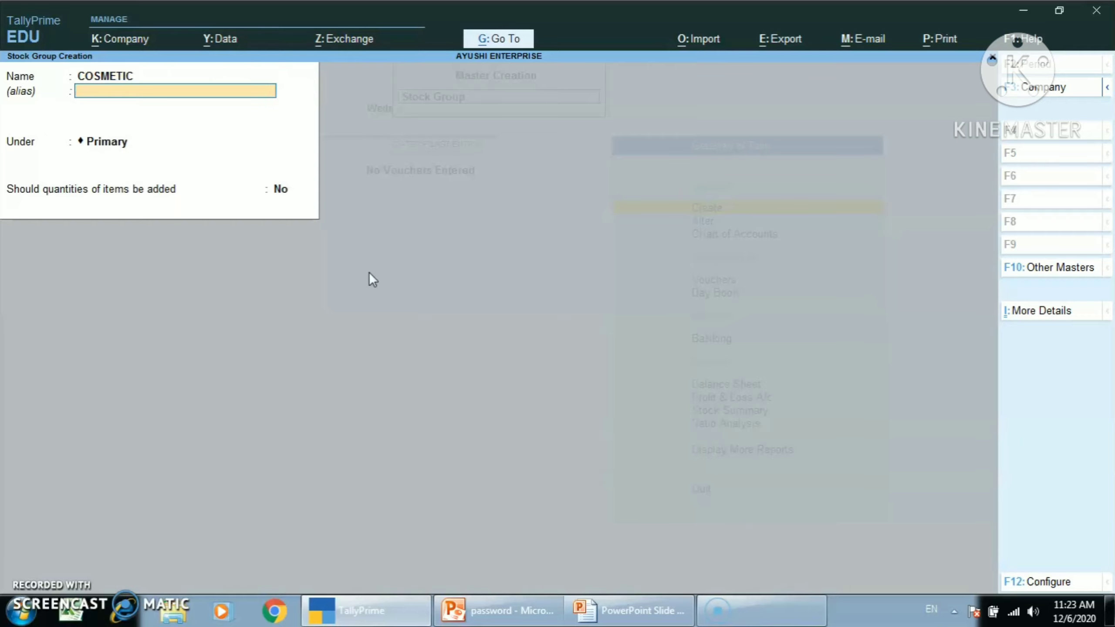
pyautogui.press('Return')
pyautogui.press('Return')
# Step: Create a stock group named ELECTRONICS under Primary with the default quantity setting
pyautogui.press('Return')
pyautogui.press('Return')
pyautogui.write('ELE')
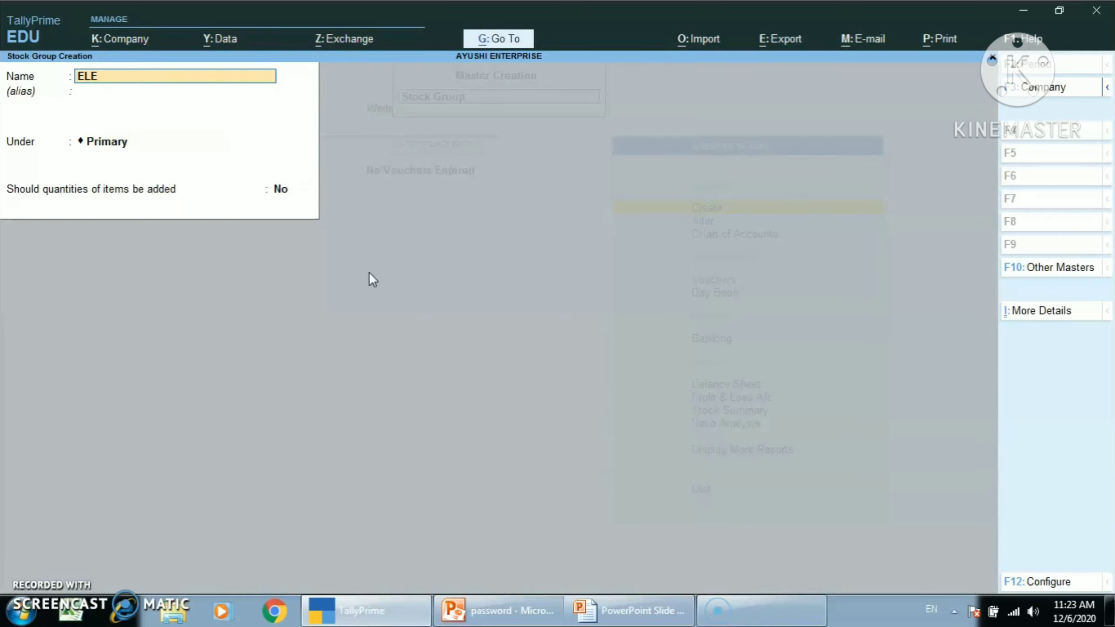
pyautogui.write('CTRONICS')
pyautogui.press('Return')
pyautogui.press('Return')
pyautogui.press('Return')
pyautogui.press('Return')
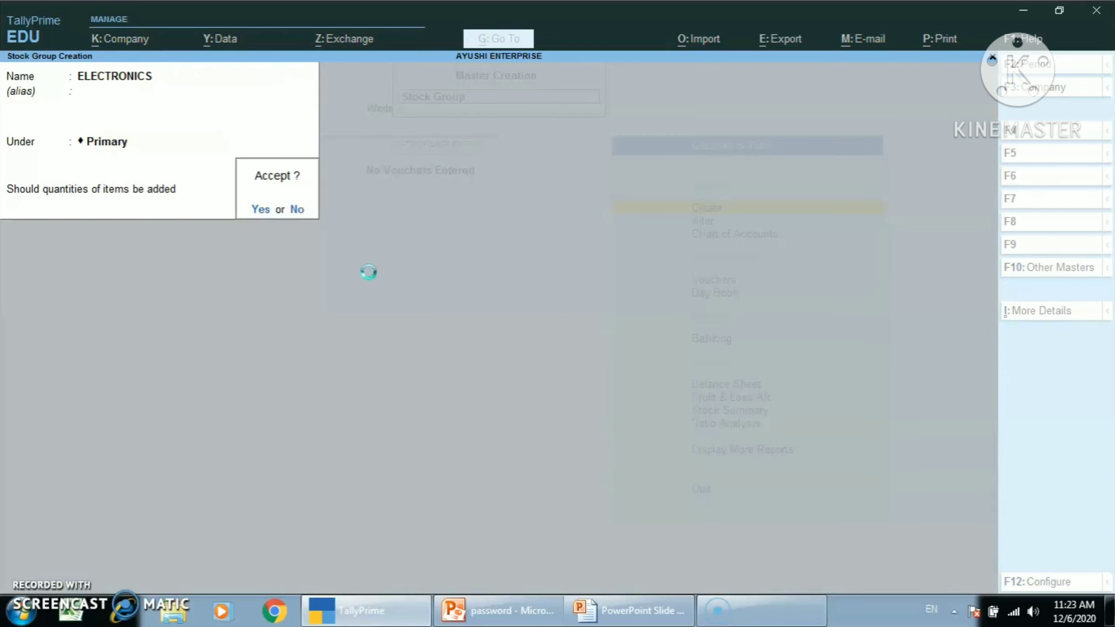
pyautogui.press('Return')
# Step: Create a stock group named FOOTWEAR under Primary and return to the Gateway of Tally
pyautogui.write('FOOTW')
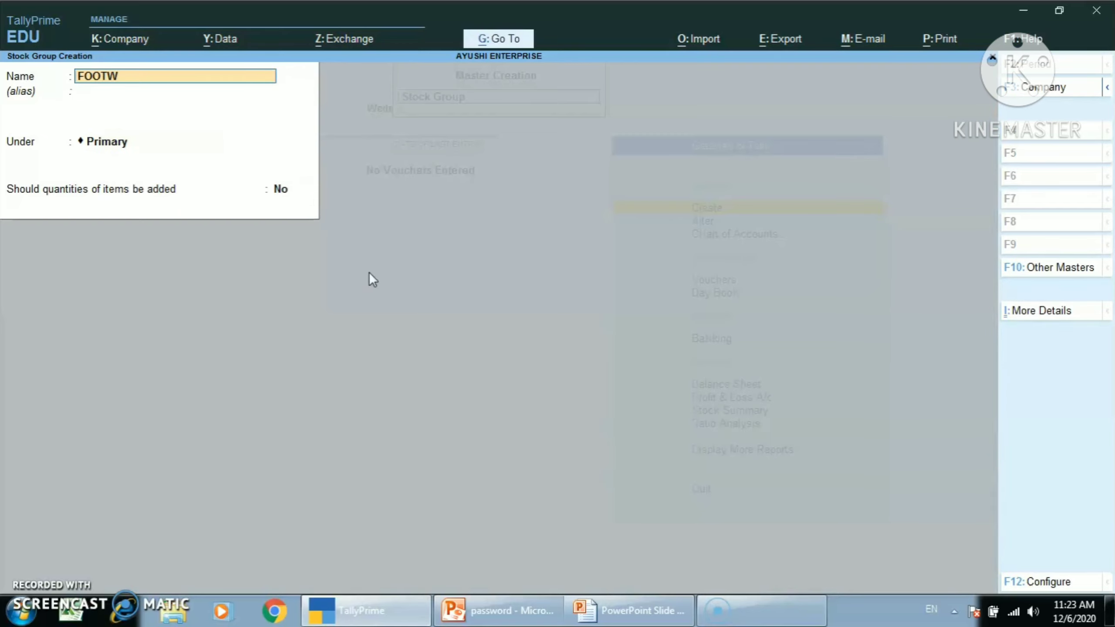
pyautogui.write('EAR')
pyautogui.press('Return')
pyautogui.press('Return')
pyautogui.press('Return')
pyautogui.press('Return')
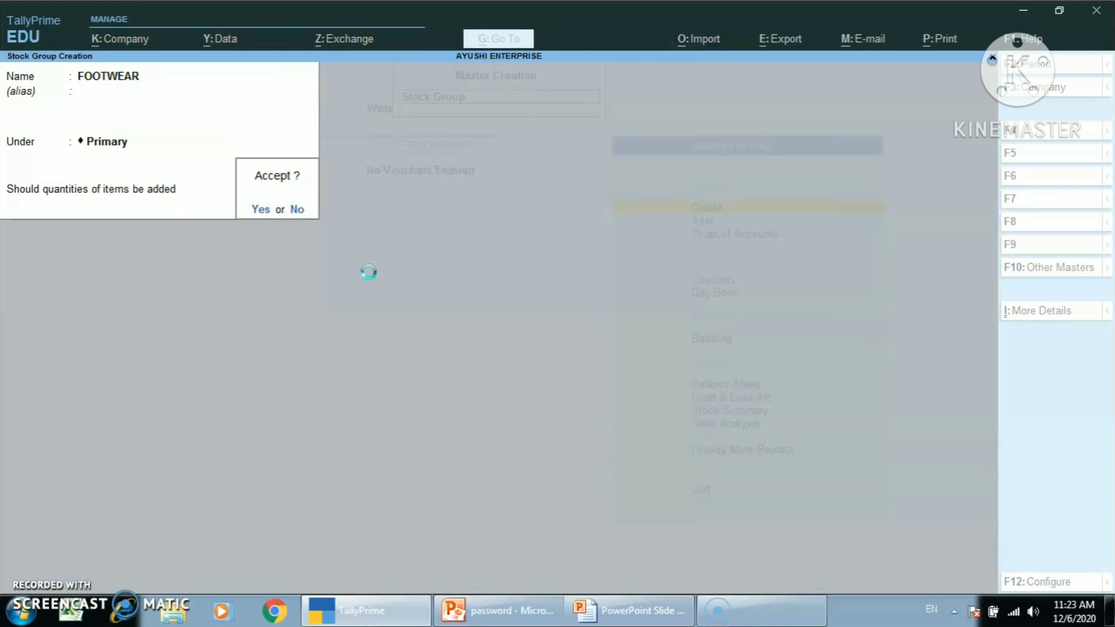
pyautogui.press('Return')
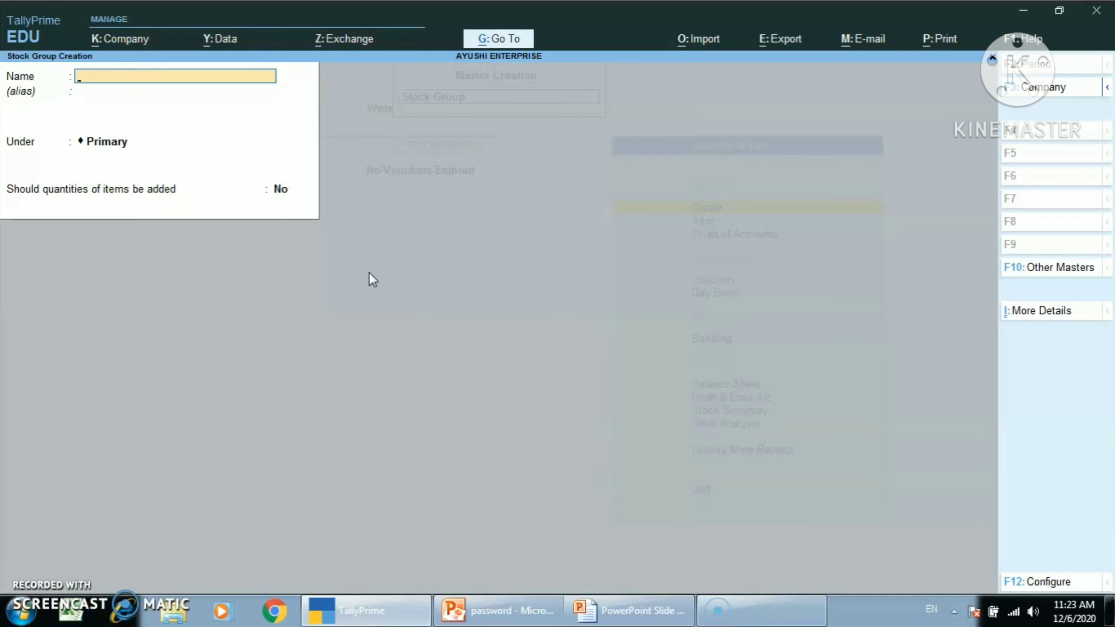
pyautogui.press('Escape')
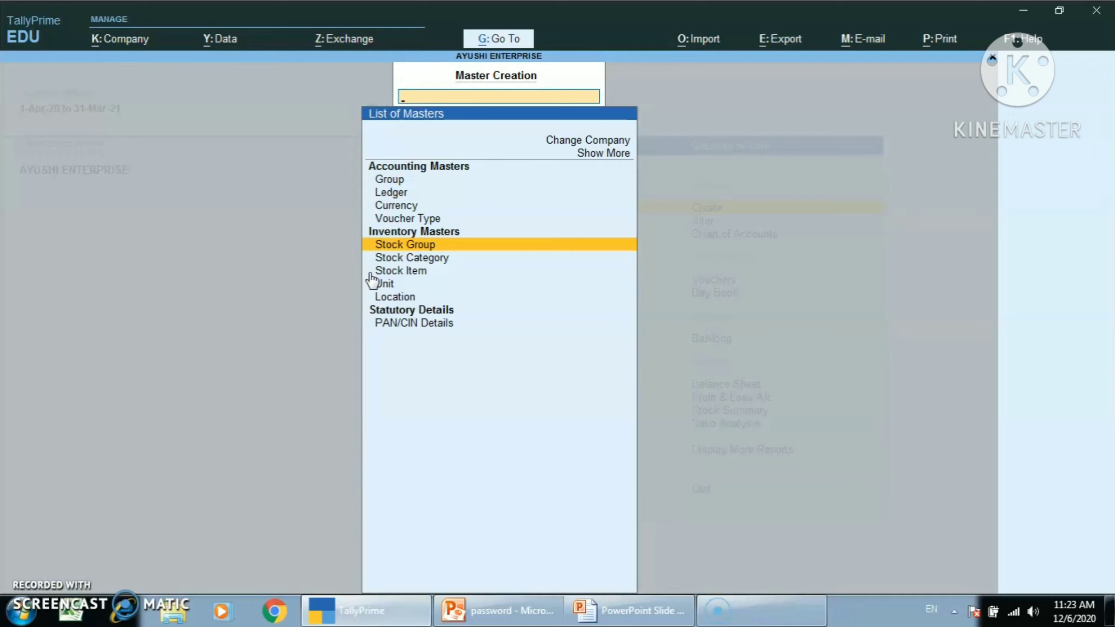
pyautogui.press('Escape')
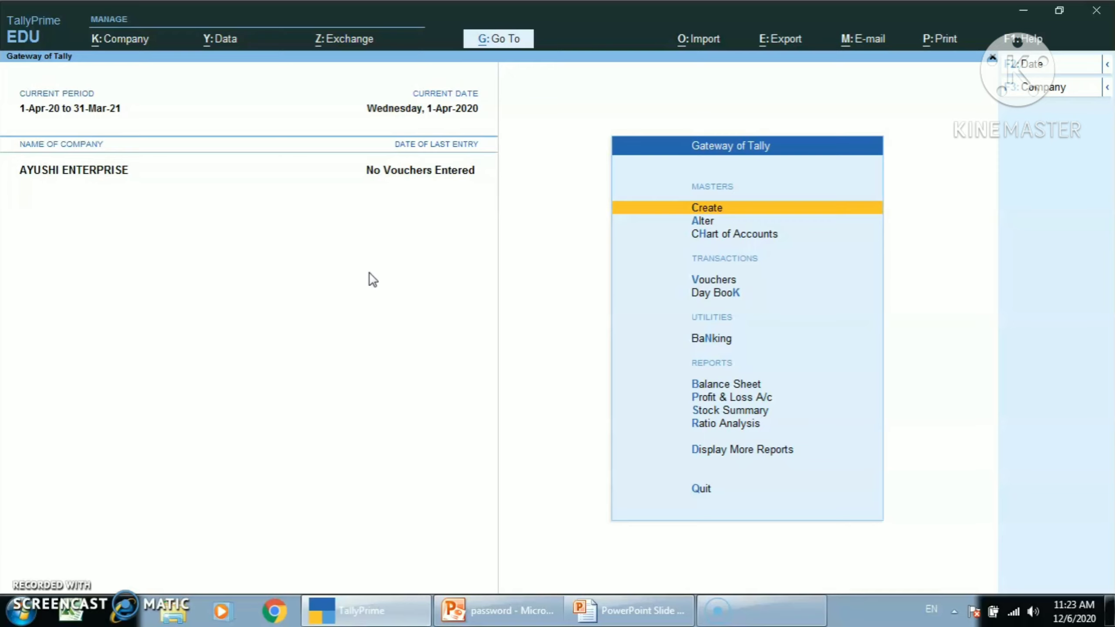
# Step: Open the list of existing stock groups for alteration
pyautogui.press('Down')
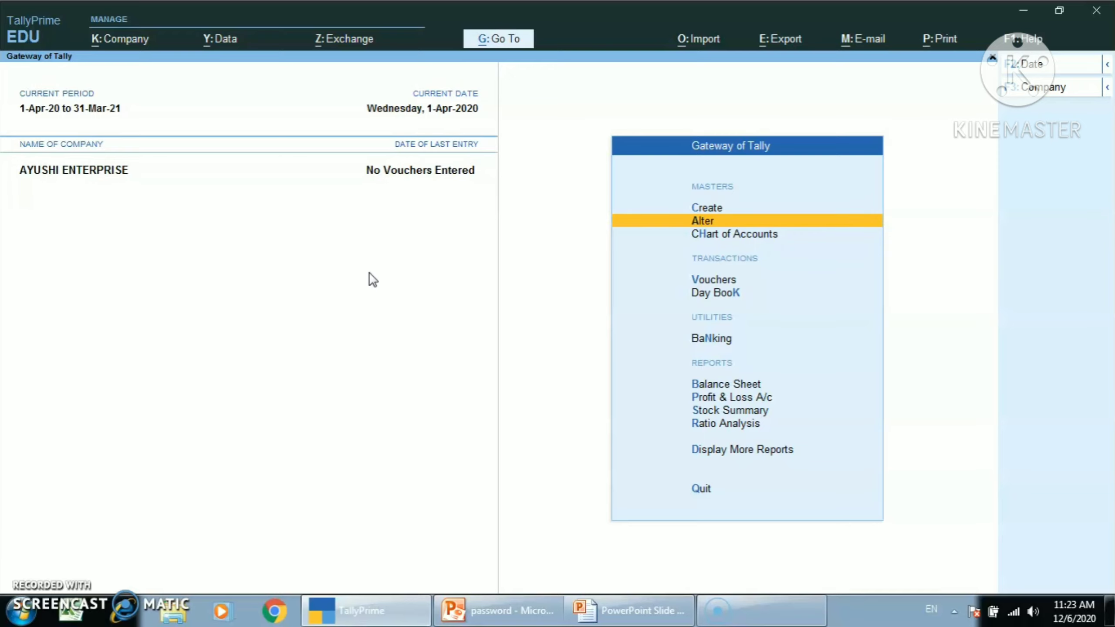
pyautogui.press('Return')
pyautogui.press('Down')
pyautogui.press('Down')
pyautogui.press('Down')
pyautogui.press('Down')
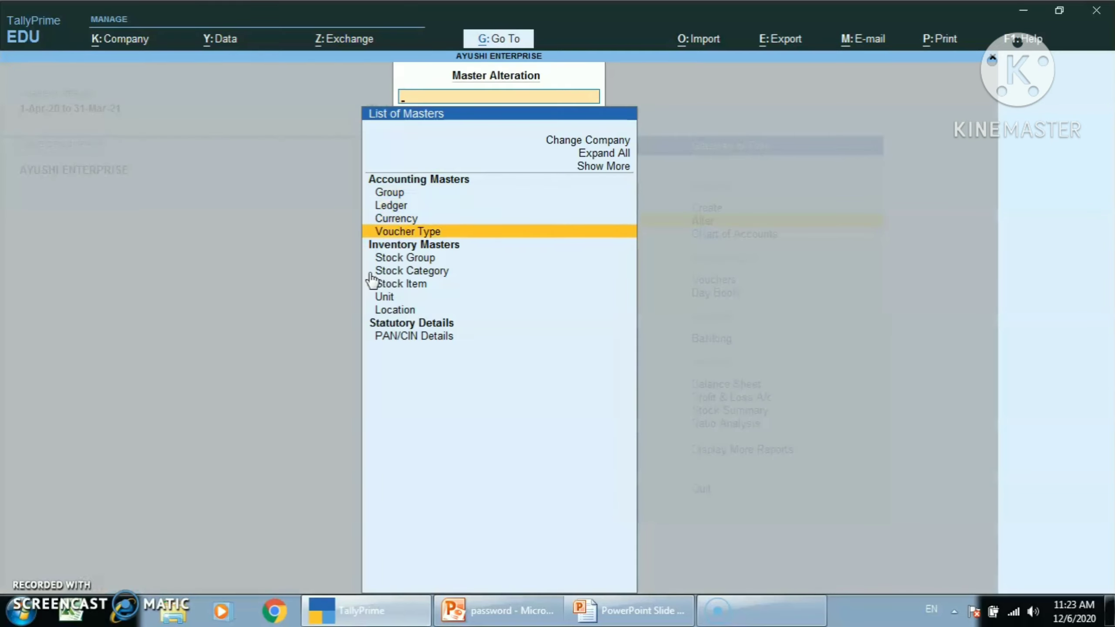
pyautogui.press('Return')
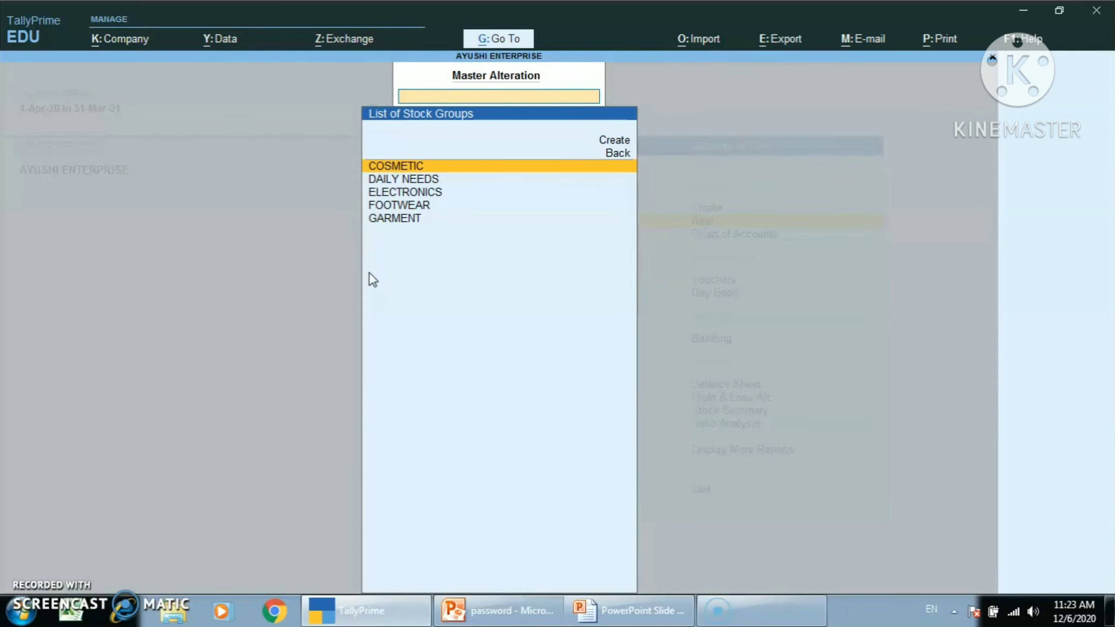
# Step: Alter the DAILY NEEDS stock group by re-entering its name as DAILY NEEDS, and save it
pyautogui.press('Down')
pyautogui.press('Return')
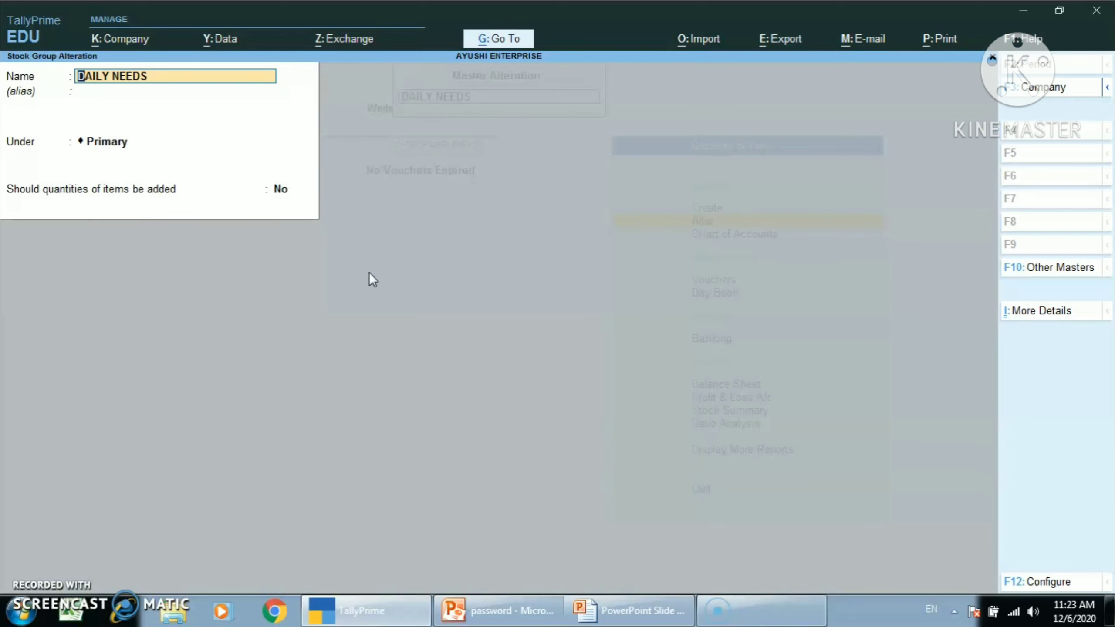
pyautogui.write('DAILY NEEDS')
pyautogui.press('Return')
pyautogui.press('Return')
pyautogui.press('Return')
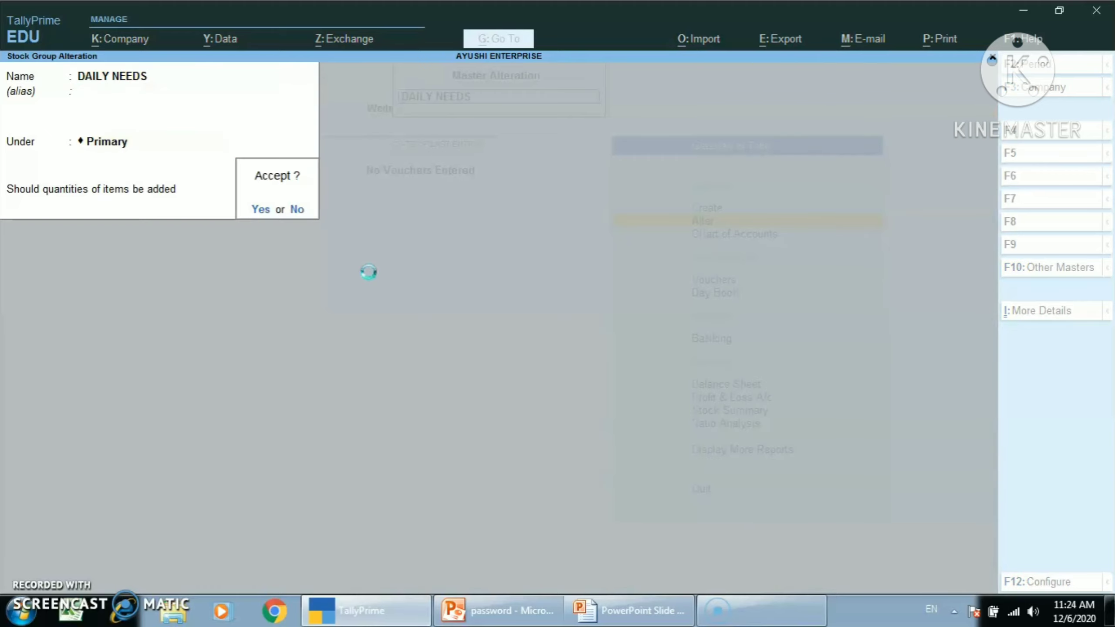
pyautogui.press('Return')
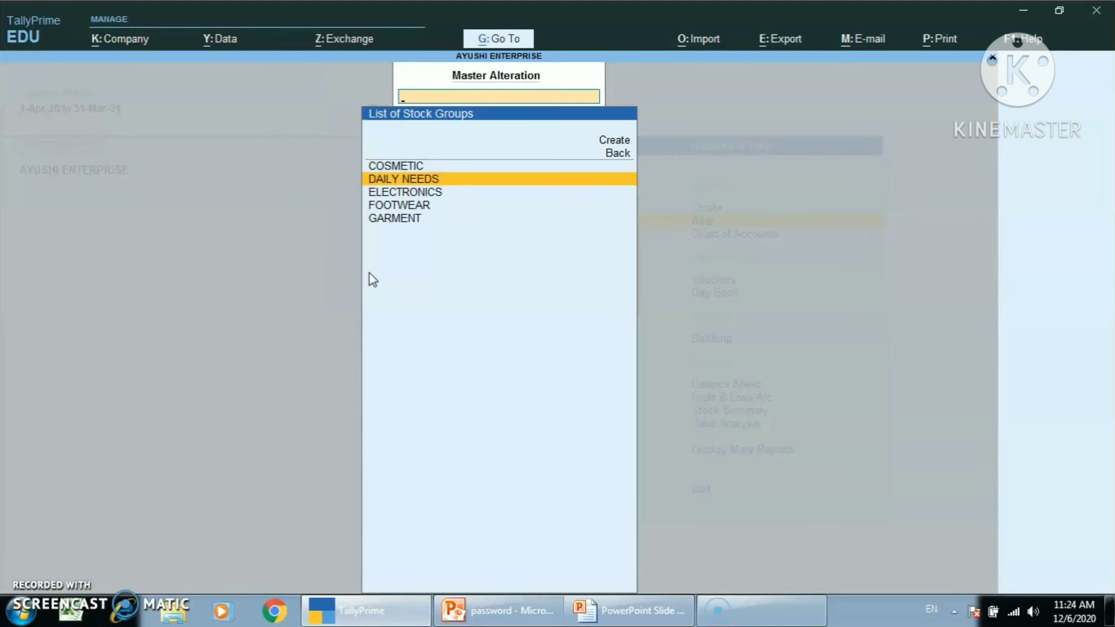
# Step: Delete the COSMETIC stock group and return to the Gateway of Tally
pyautogui.press('Up')
pyautogui.press('Return')
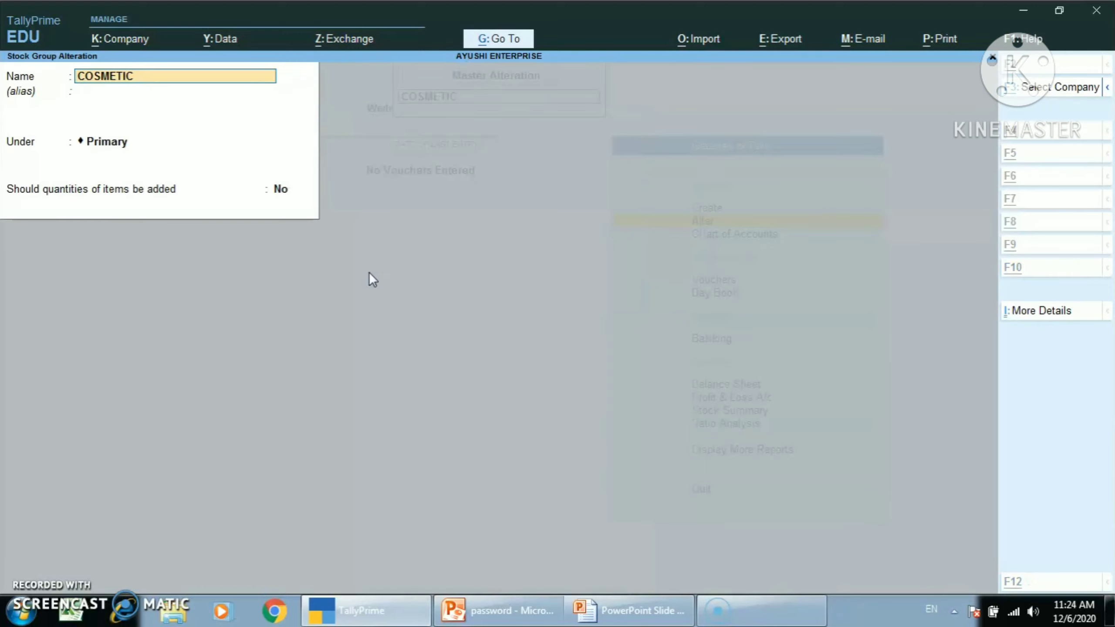
pyautogui.hotkey('alt', 'd')
pyautogui.press('y')
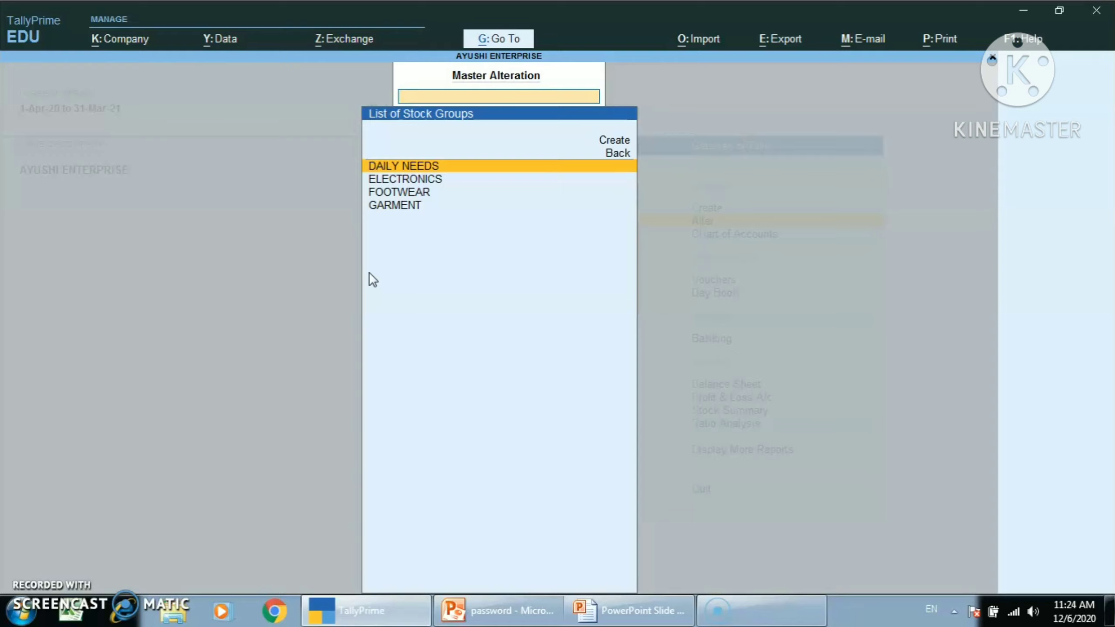
pyautogui.press('Escape')
pyautogui.press('Escape')
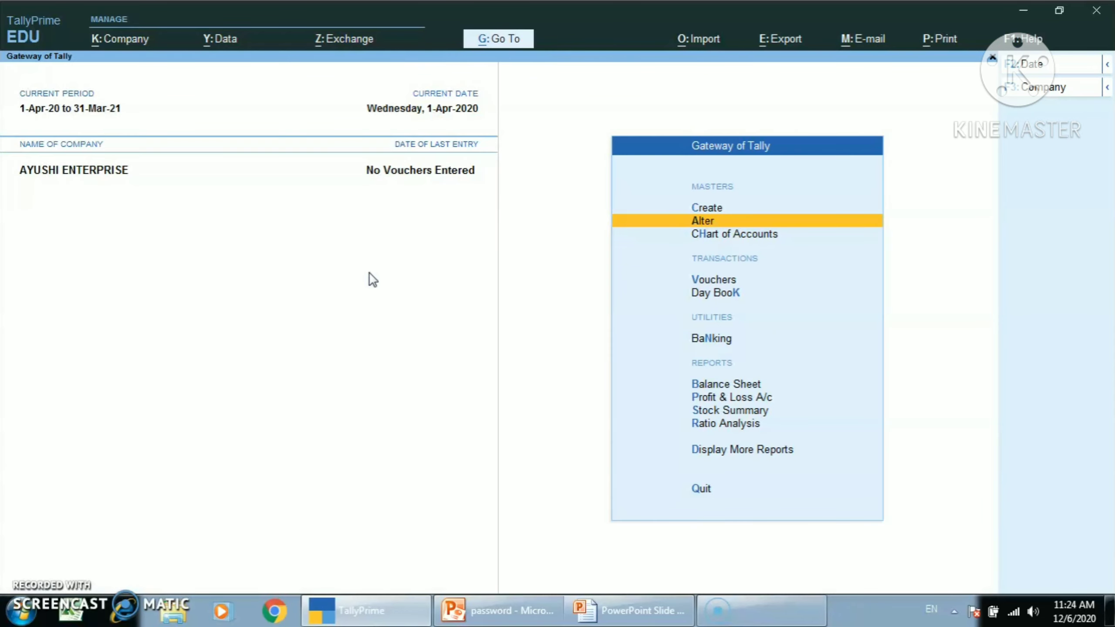
pyautogui.press('Up')
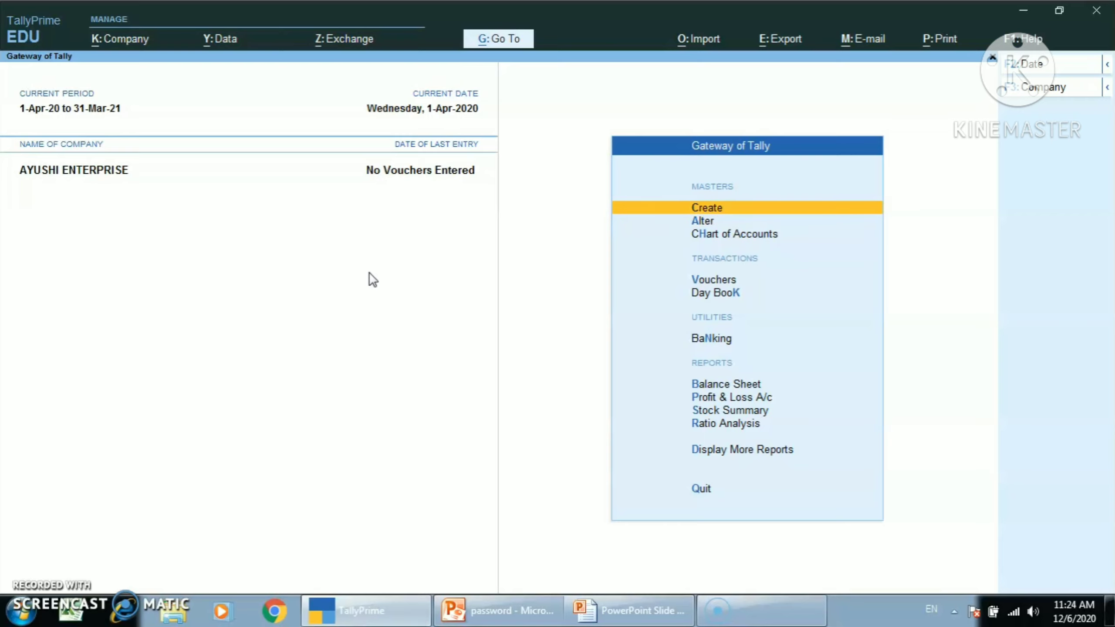
# Step: Open the creation form for a new unit of measure
pyautogui.press('Return')
pyautogui.press('Down')
pyautogui.press('Down')
pyautogui.press('Down')
pyautogui.press('Down')
pyautogui.press('Down')
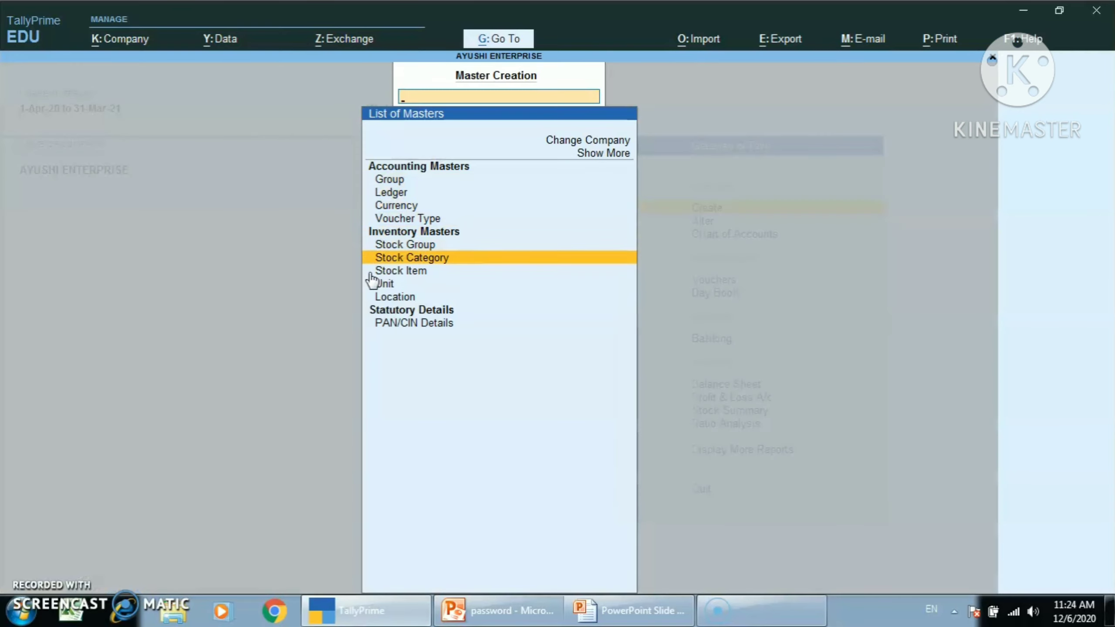
pyautogui.press('Down')
pyautogui.press('Down')
pyautogui.press('Return')
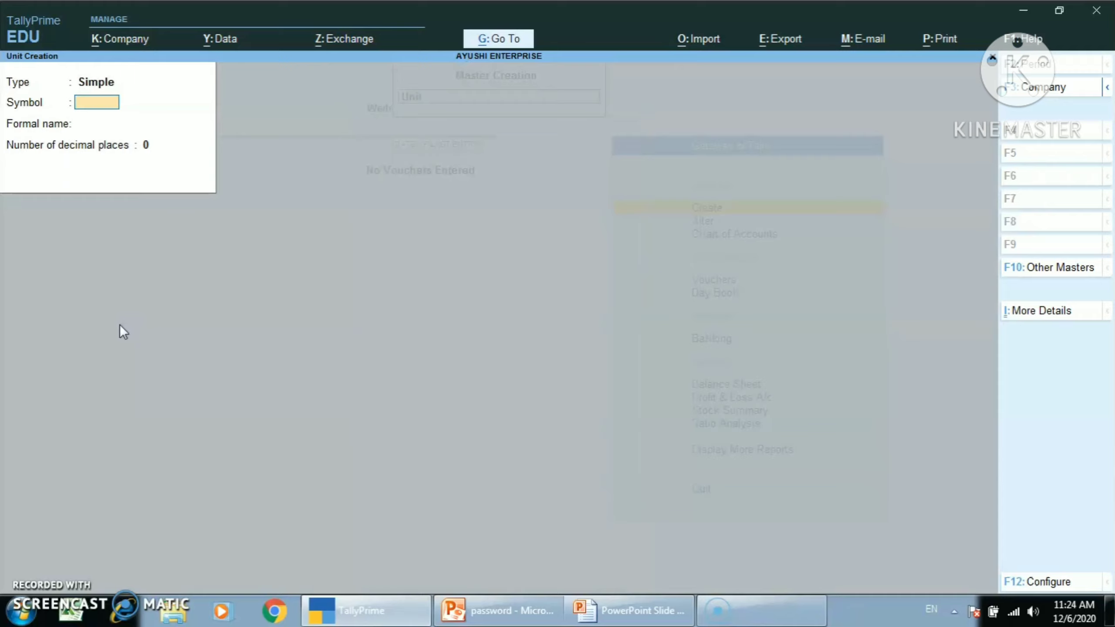
# Step: Create the simple unit KG with the formal name KILOGRAM and 2 decimal places
pyautogui.write('KG')
pyautogui.press('Return')
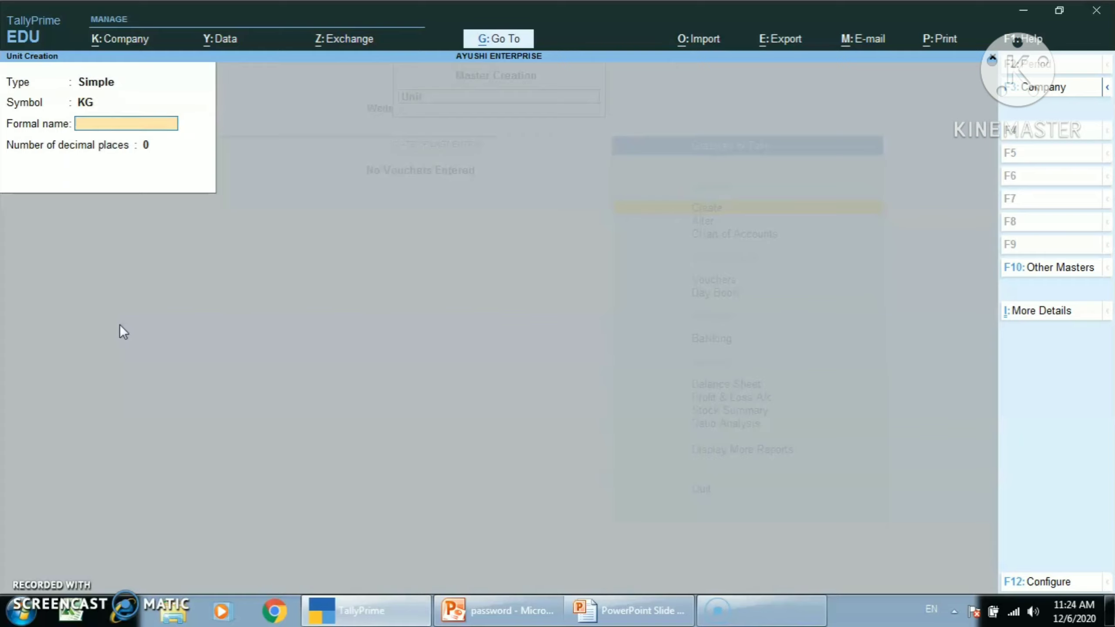
pyautogui.write('L')
pyautogui.press('BackSpace')
pyautogui.write('KILOGRAM')
pyautogui.press('Return')
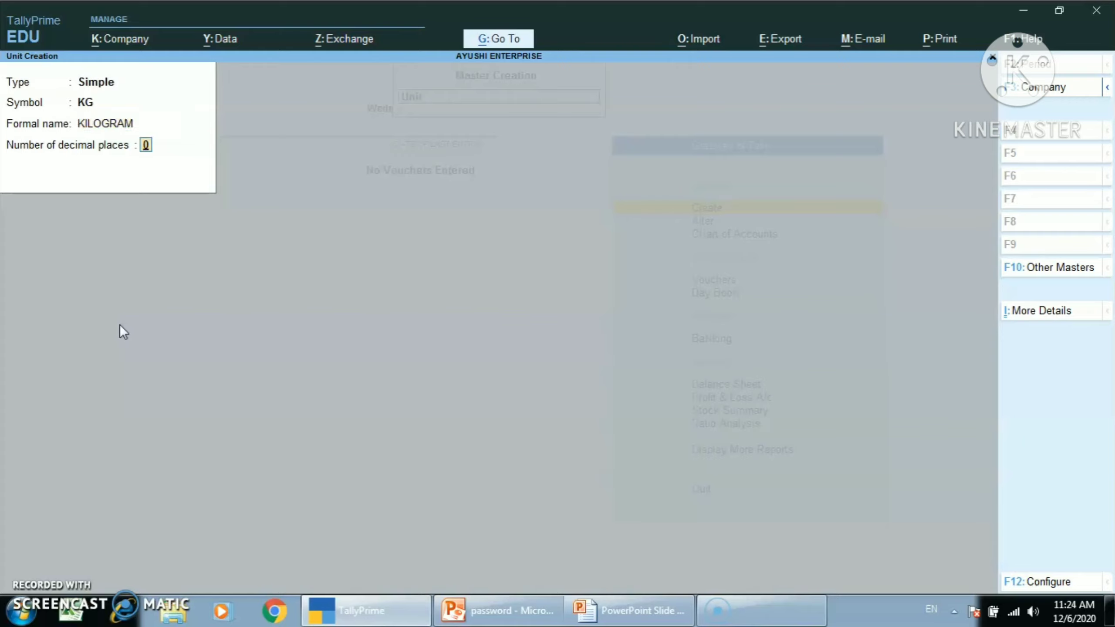
pyautogui.press('Return')
# Step: Create the simple unit PCS with the formal name PEICES and save it
pyautogui.press('Return')
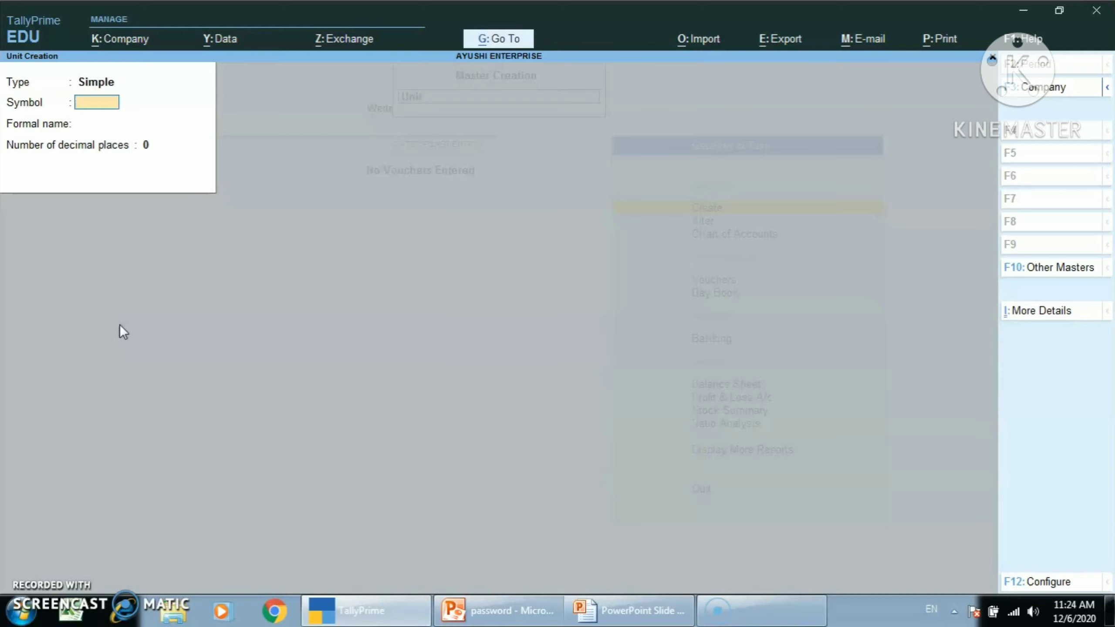
pyautogui.write('PCS')
pyautogui.press('Return')
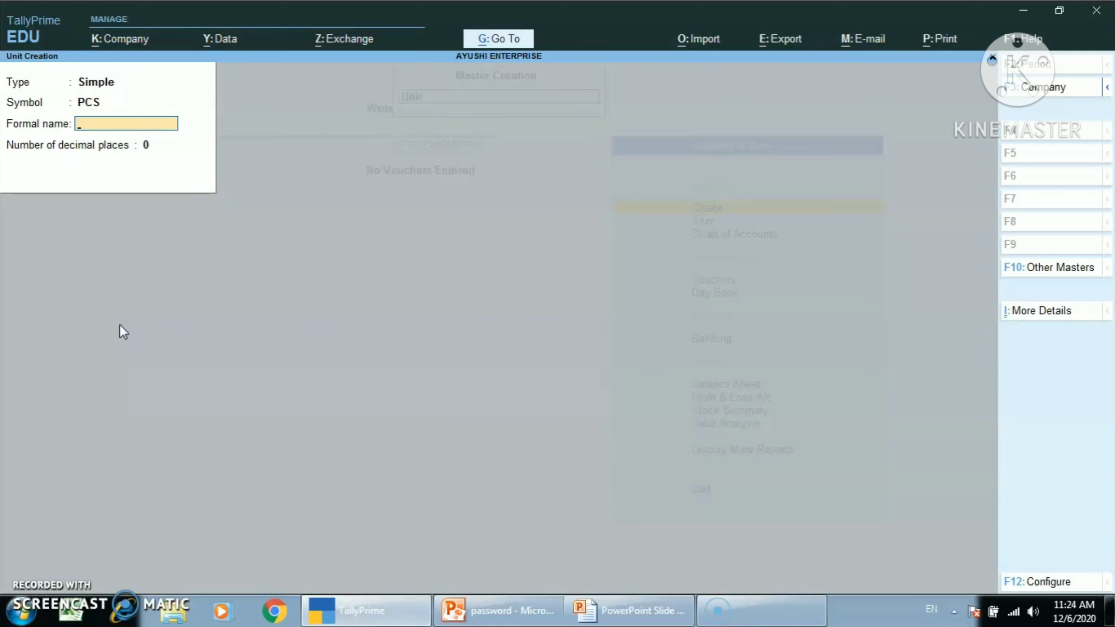
pyautogui.write('PEICES')
pyautogui.press('Return')
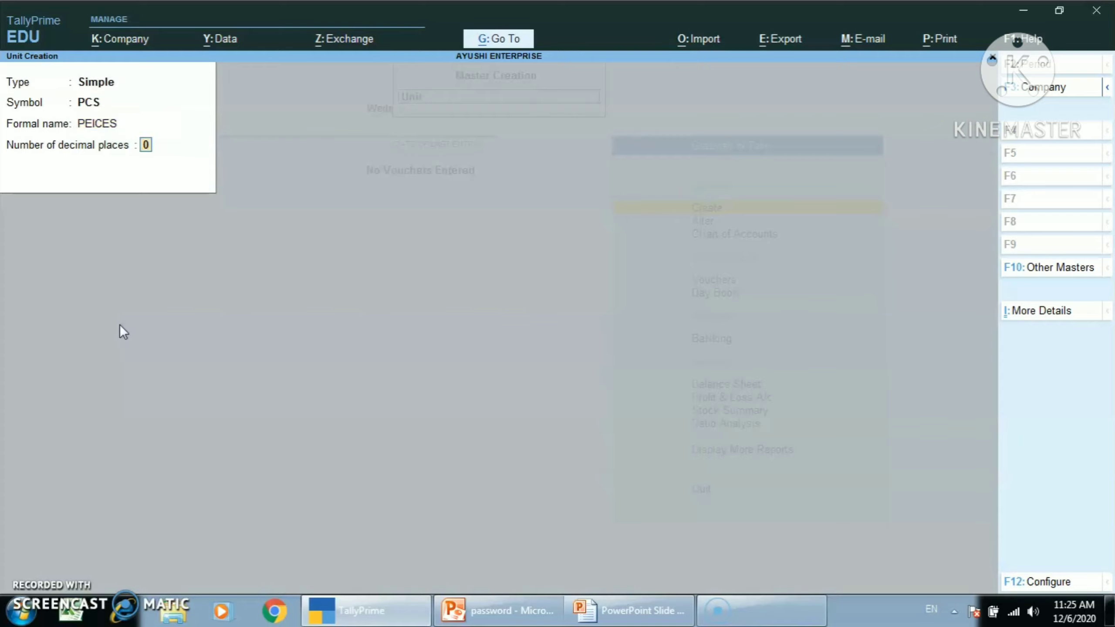
pyautogui.press('Return')
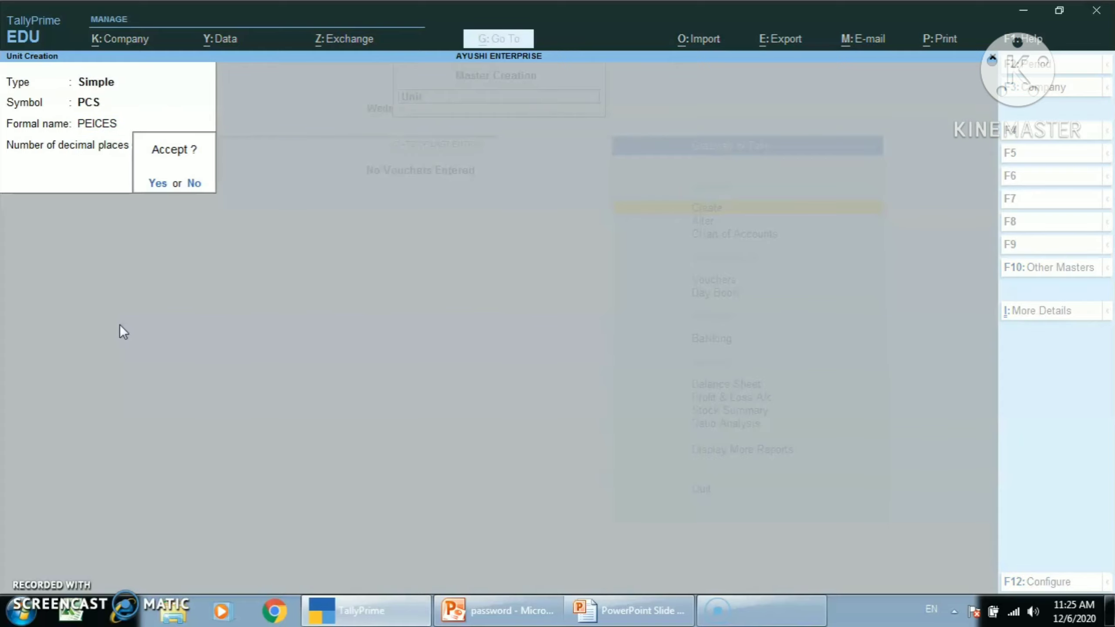
# Step: Create the simple unit PKT with the formal name PACKET and save it
pyautogui.press('Return')
pyautogui.write('PKT')
pyautogui.press('Return')
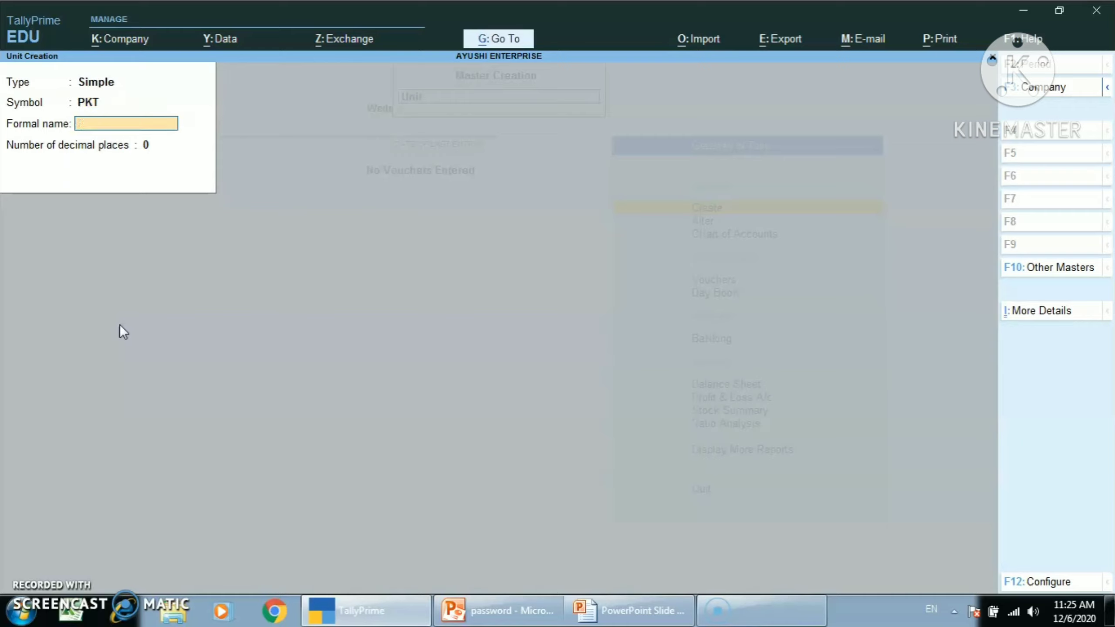
pyautogui.write('PACKET')
pyautogui.press('Return')
# Step: Create the simple unit LTR with the formal name LITERS and return to the Gateway of Tally
pyautogui.press('Return')
pyautogui.press('Return')
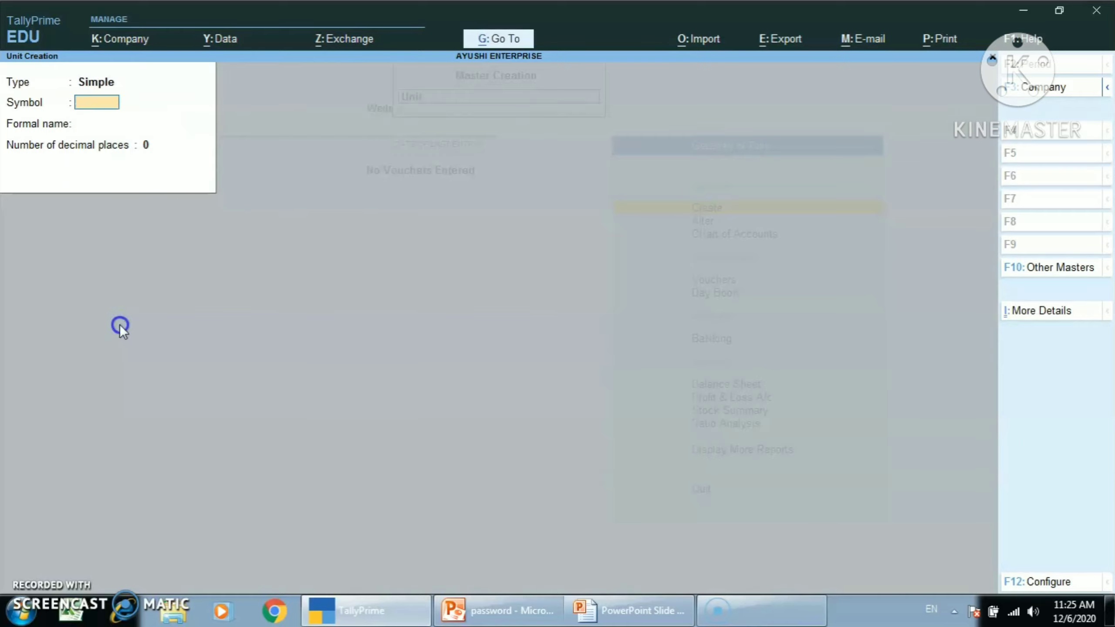
pyautogui.write('LTR')
pyautogui.press('Return')
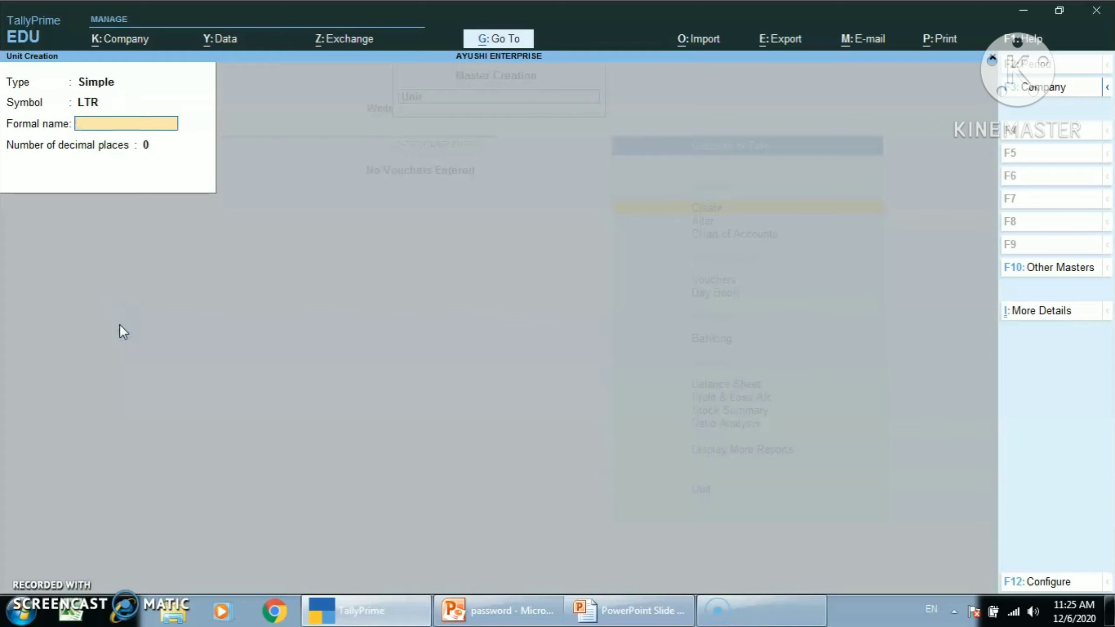
pyautogui.write('LITERS')
pyautogui.press('Return')
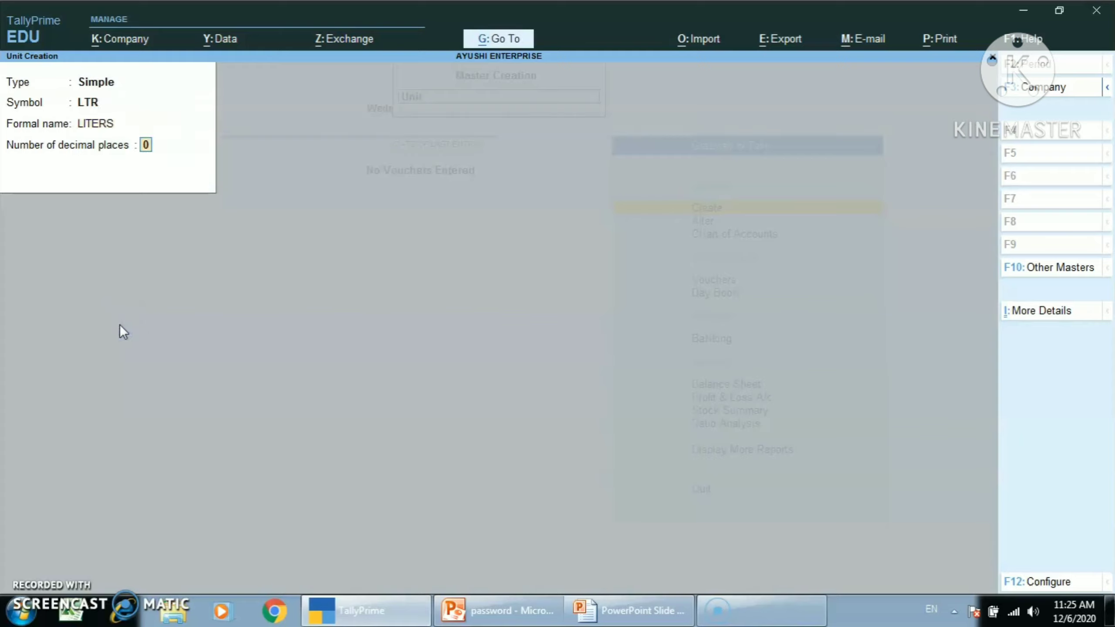
pyautogui.press('Return')
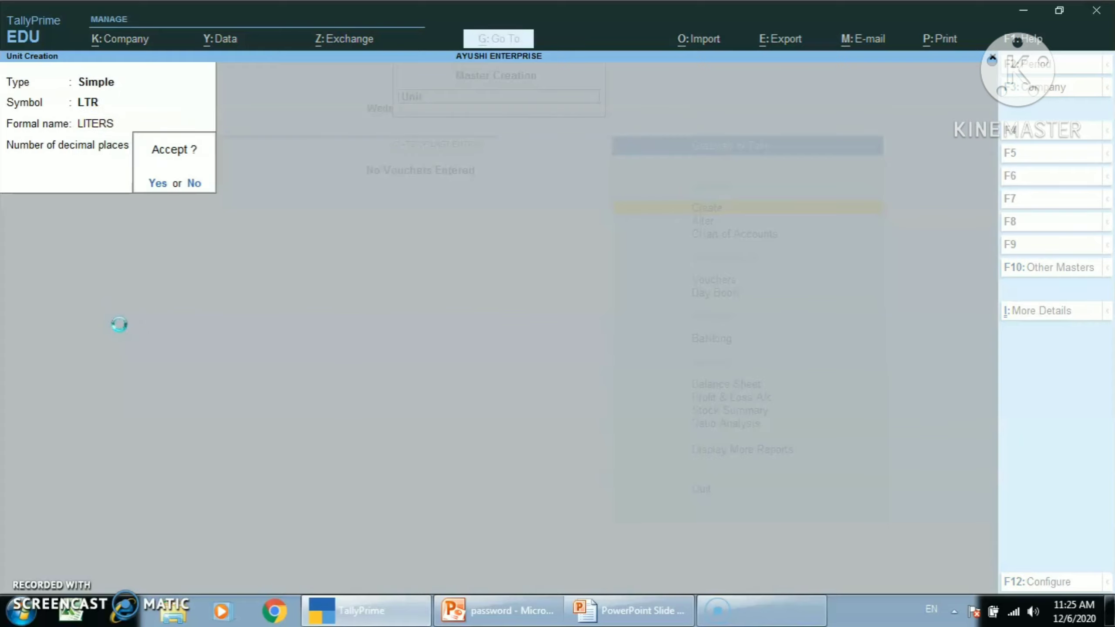
pyautogui.press('Return')
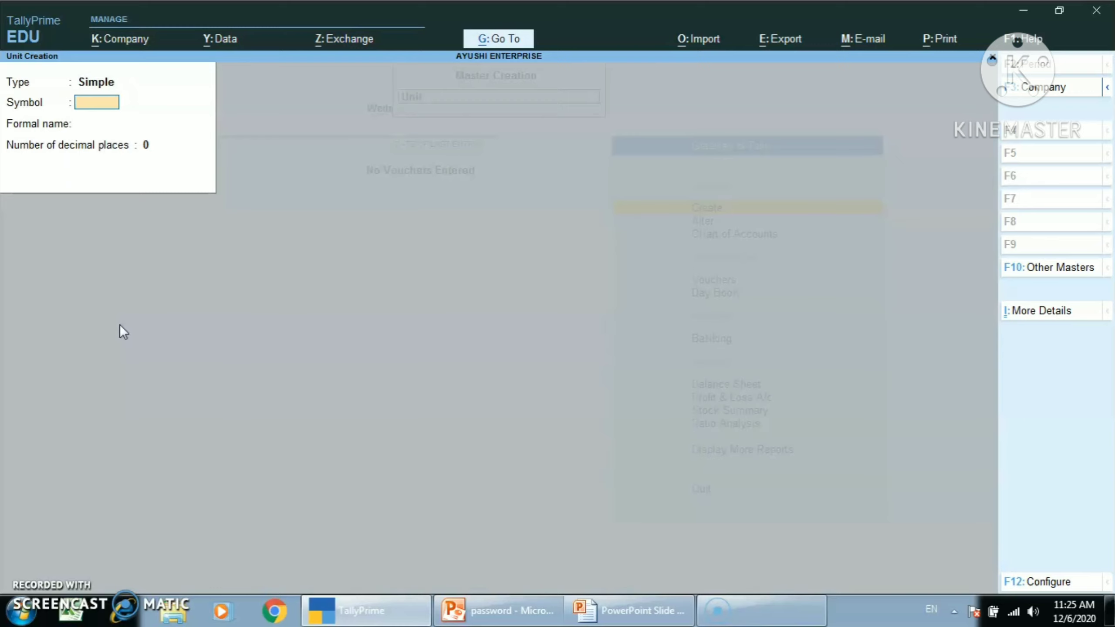
pyautogui.press('Escape')
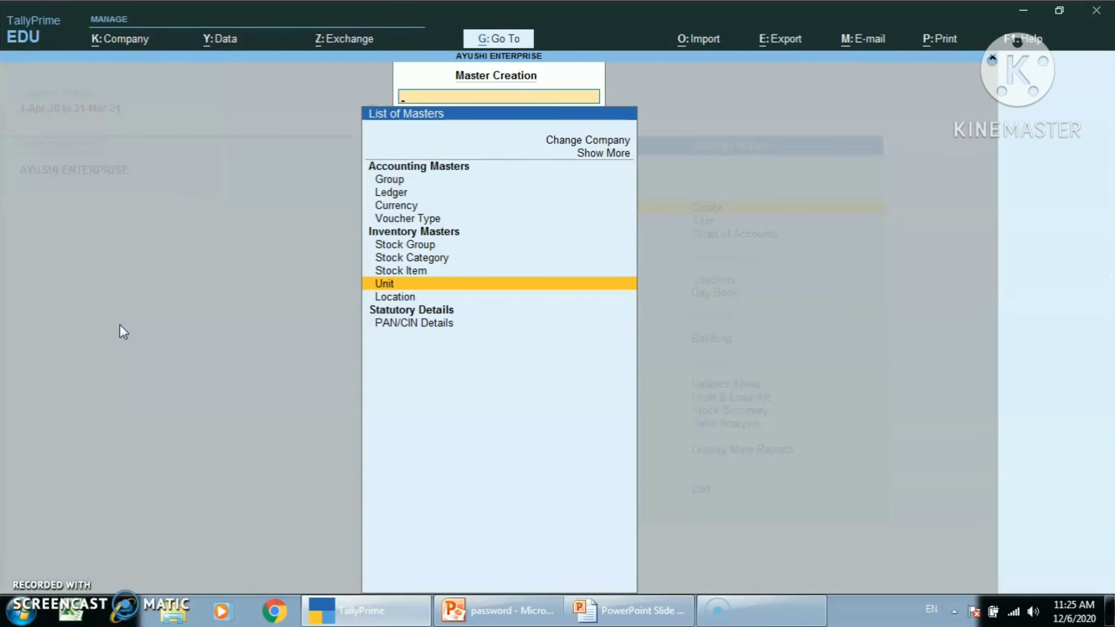
pyautogui.press('Escape')
# Step: Open the list of existing units for alteration
pyautogui.press('Down')
pyautogui.press('Return')
pyautogui.press('Down')
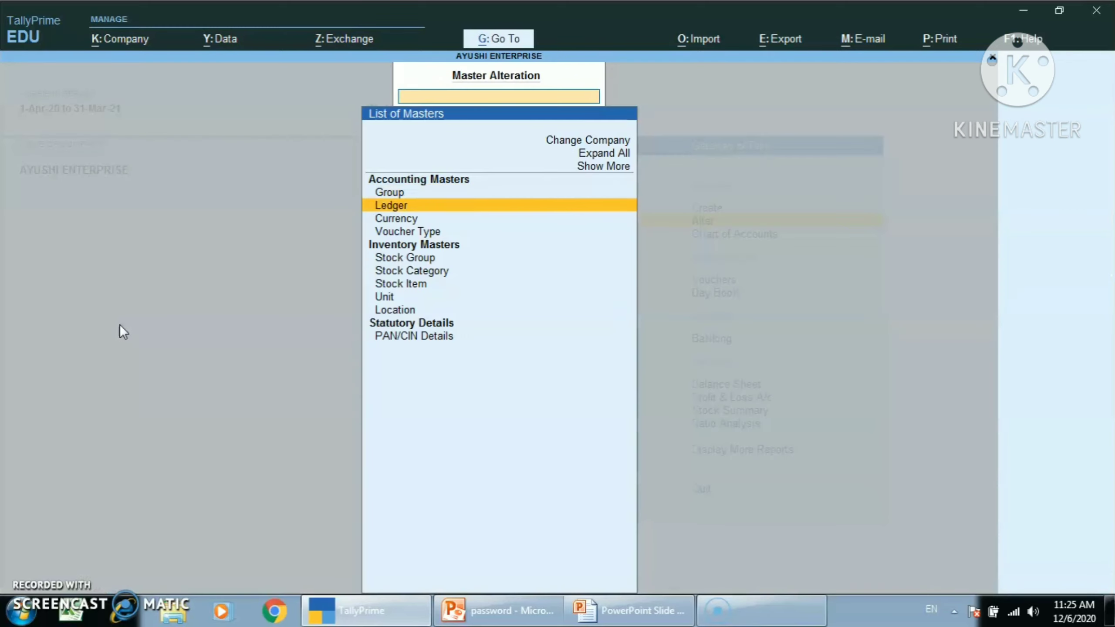
pyautogui.press('Down')
pyautogui.press('Down')
pyautogui.press('Down')
pyautogui.press('Down')
pyautogui.press('Down')
pyautogui.press('Down')
pyautogui.press('Return')
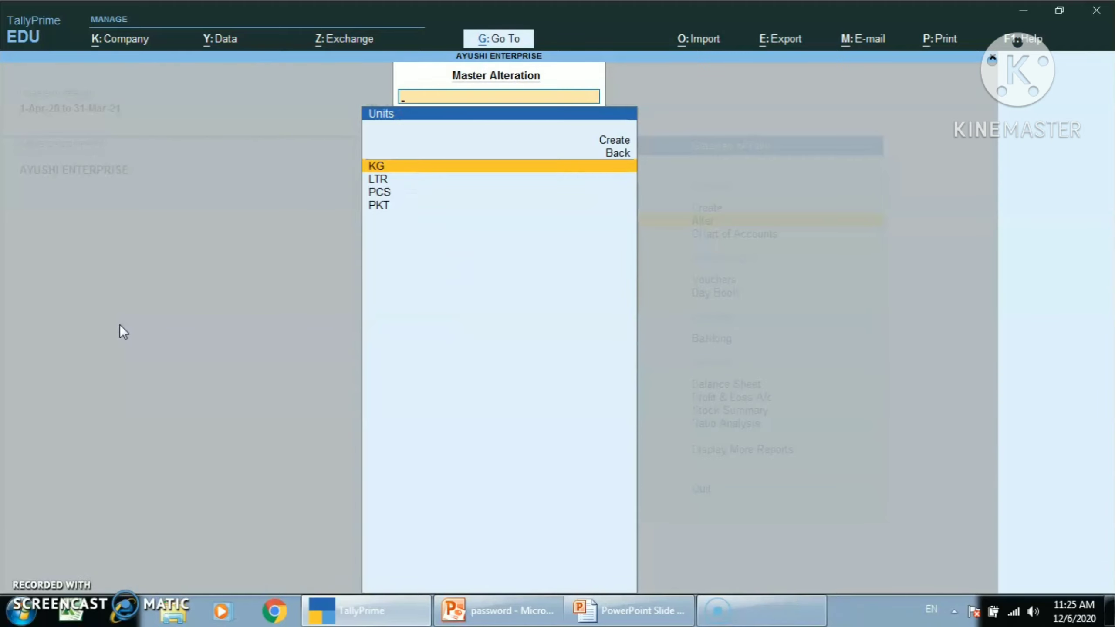
# Step: Open the KG unit for alteration, call up its deletion, and leave it without deleting or saving
pyautogui.press('Return')
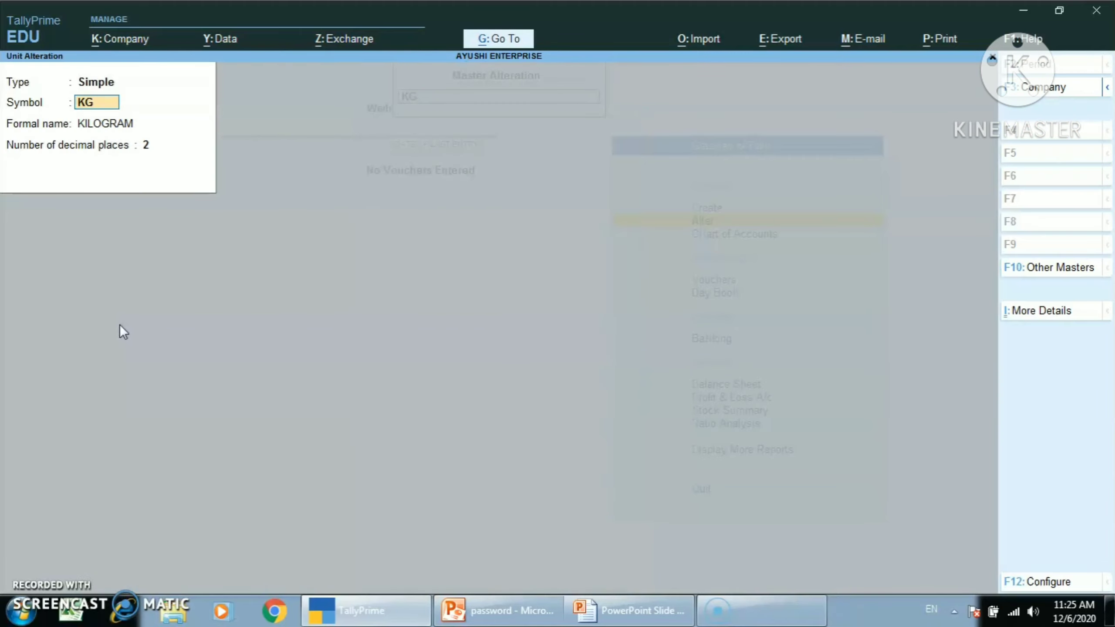
pyautogui.hotkey('alt', 'd')
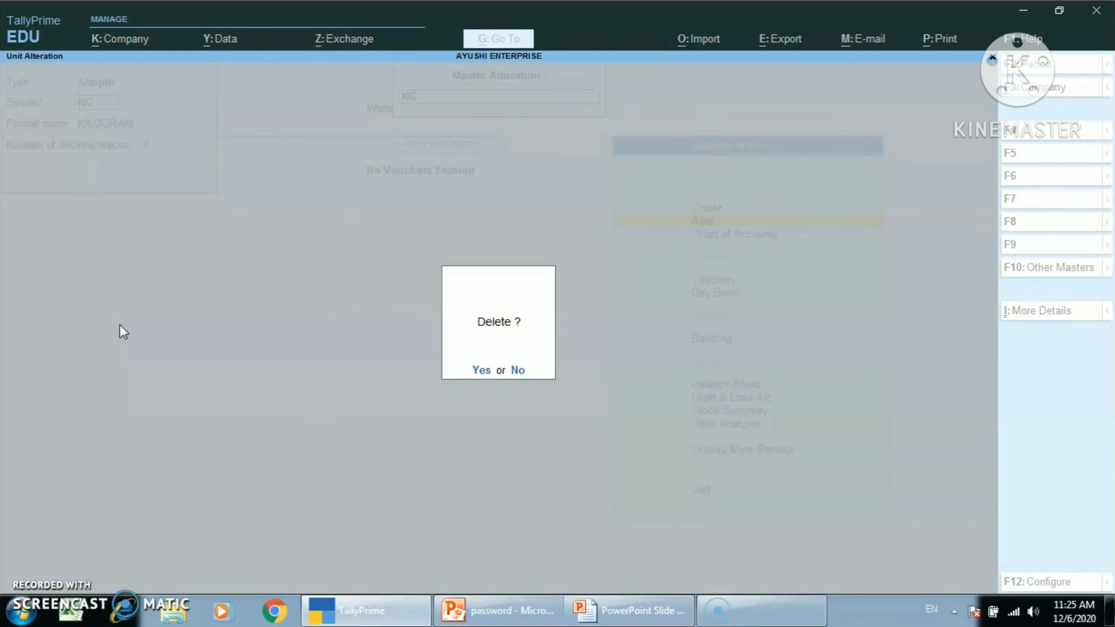
pyautogui.press('Escape')
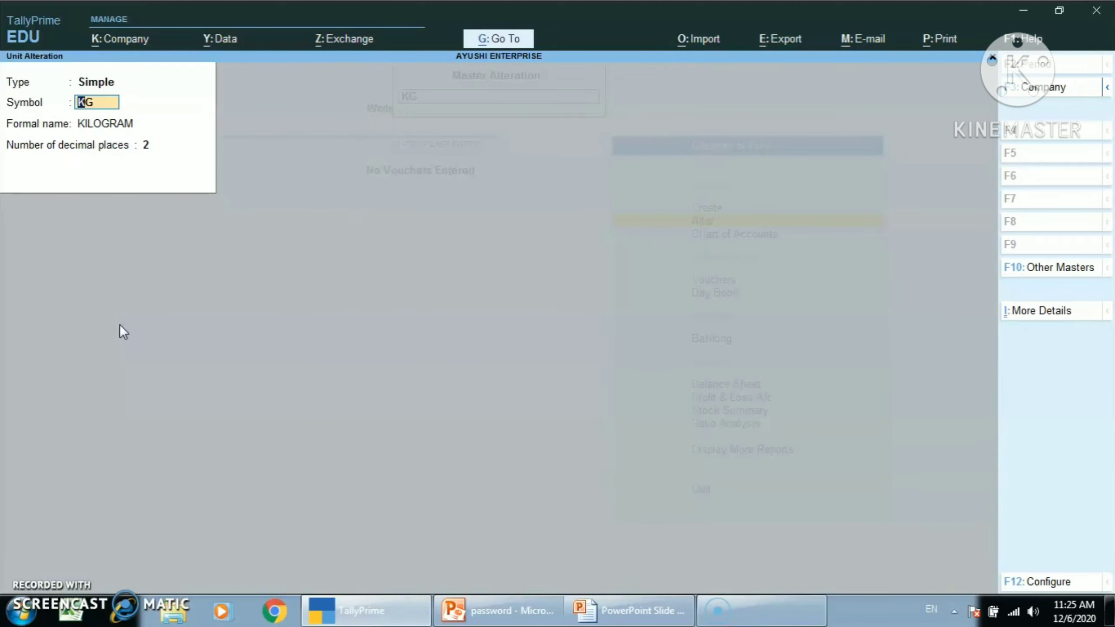
pyautogui.press('BackSpace')
pyautogui.press('Escape')
pyautogui.press('y')
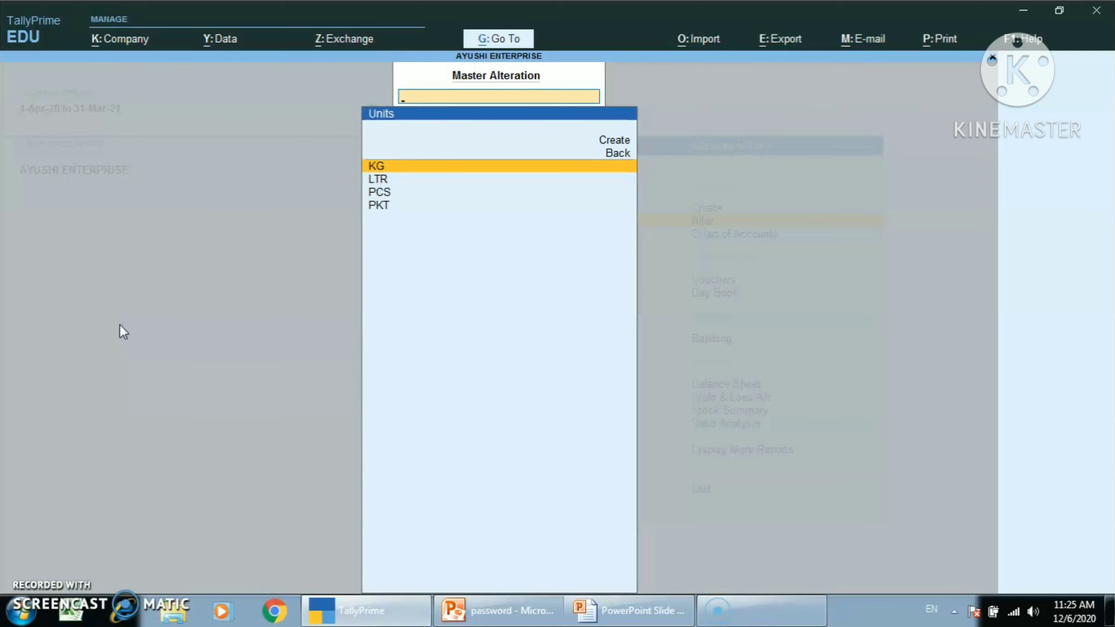
pyautogui.press('Escape')
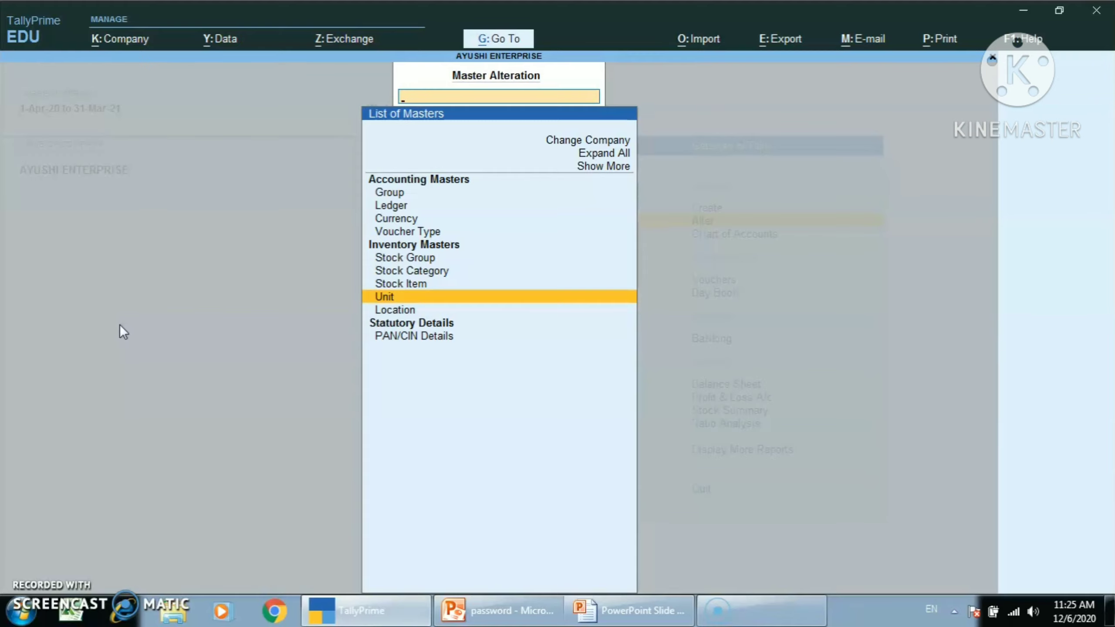
pyautogui.press('Up')
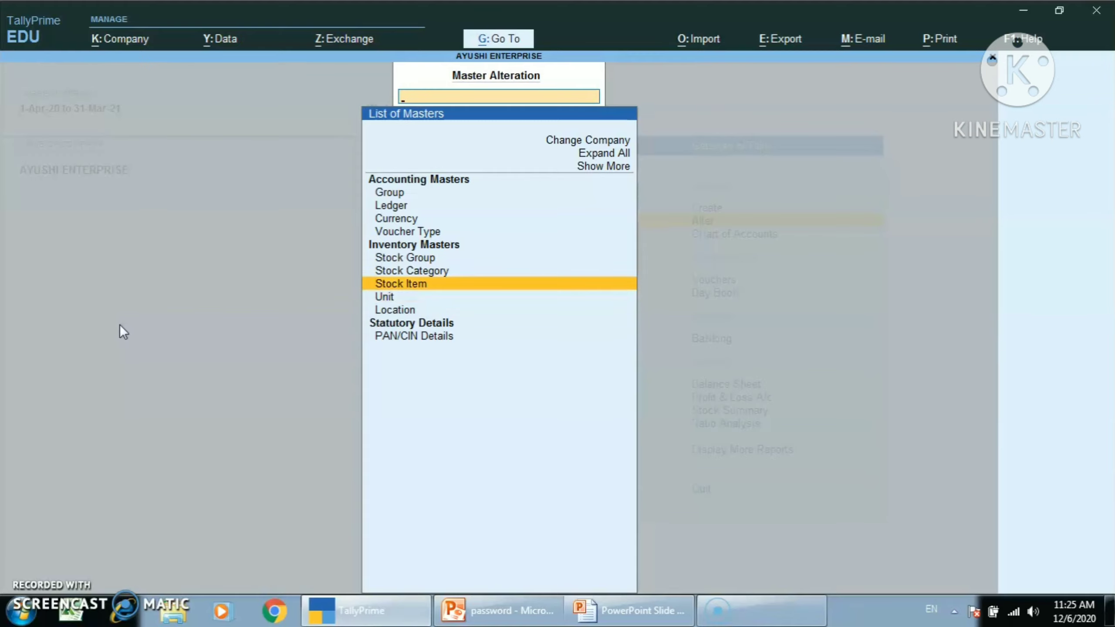
pyautogui.press('Return')
pyautogui.press('Escape')
pyautogui.press('Escape')
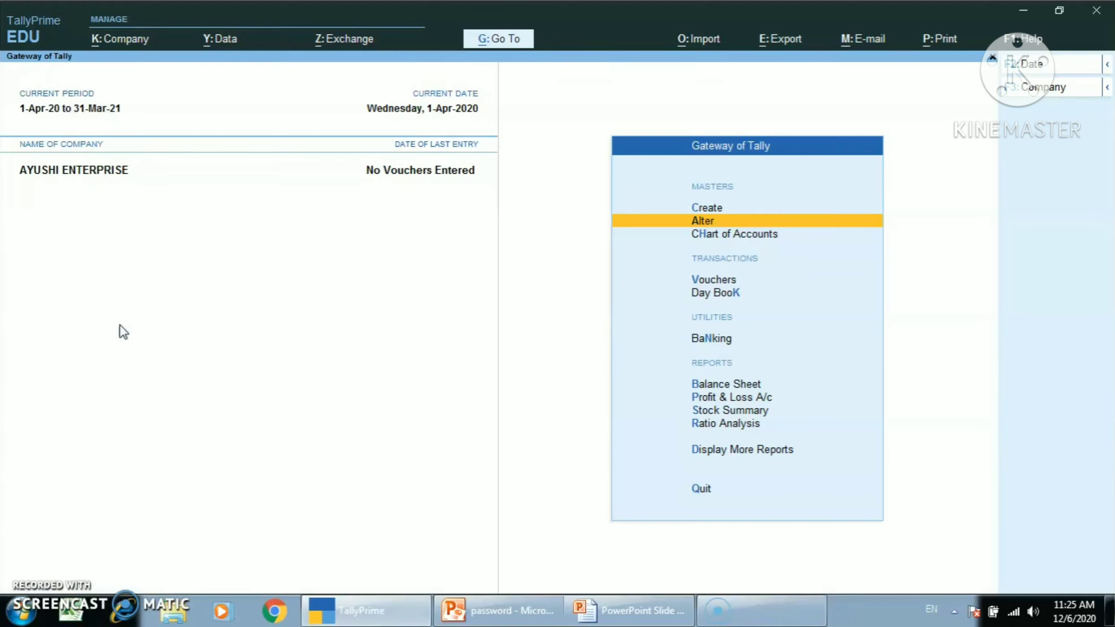
# Step: Open the creation form for a new stock item
pyautogui.press('Up')
pyautogui.press('Return')
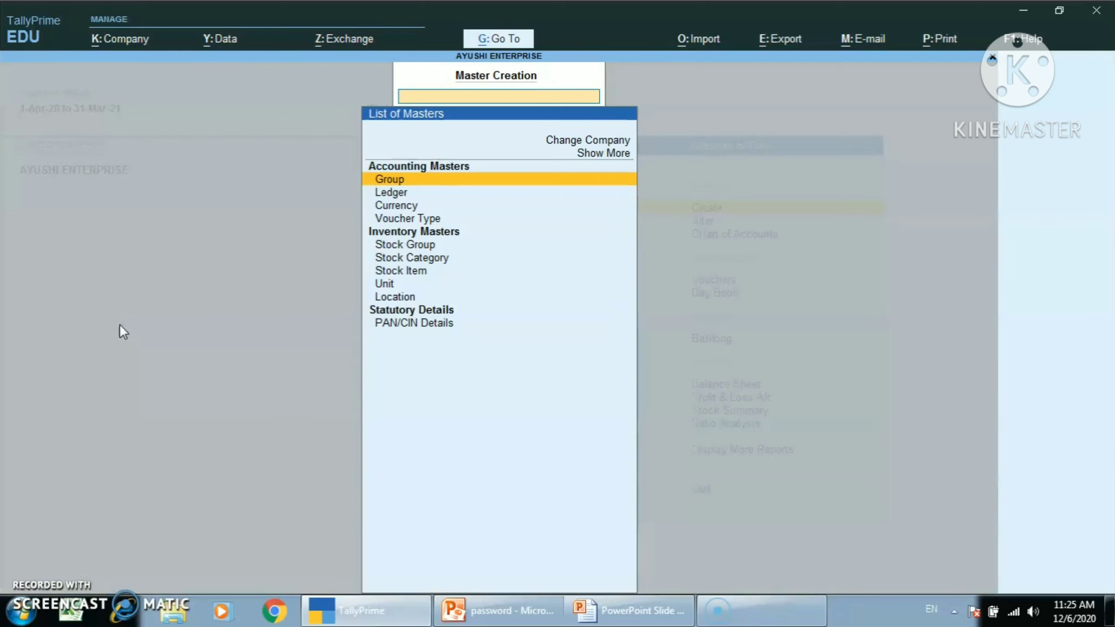
pyautogui.press('Down')
pyautogui.press('Down')
pyautogui.press('Down')
pyautogui.press('Down')
pyautogui.press('Down')
pyautogui.press('Down')
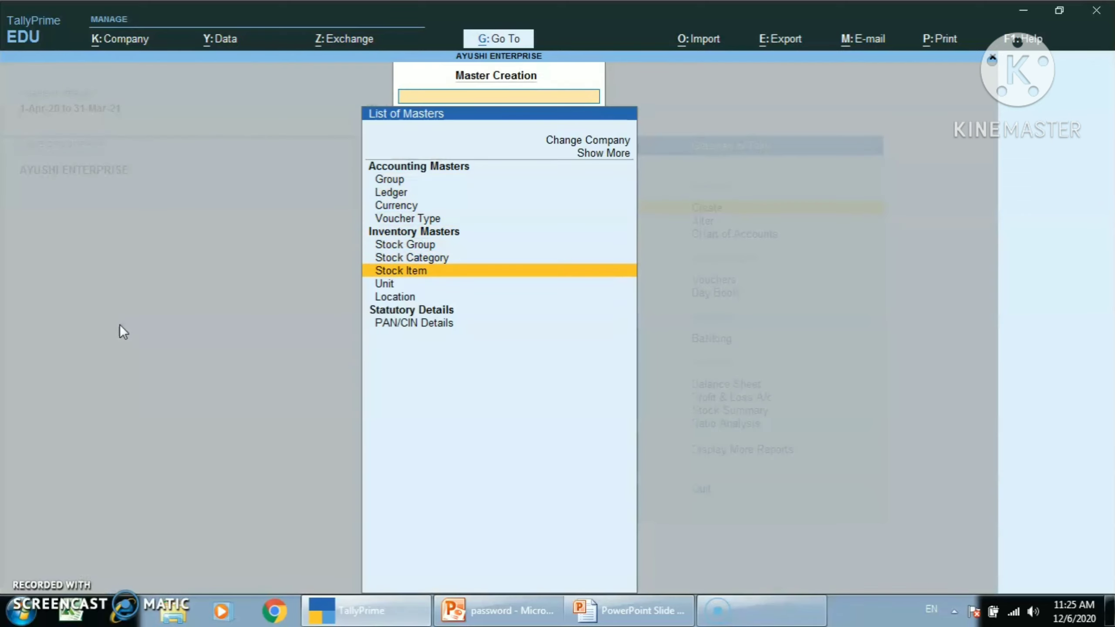
pyautogui.press('Return')
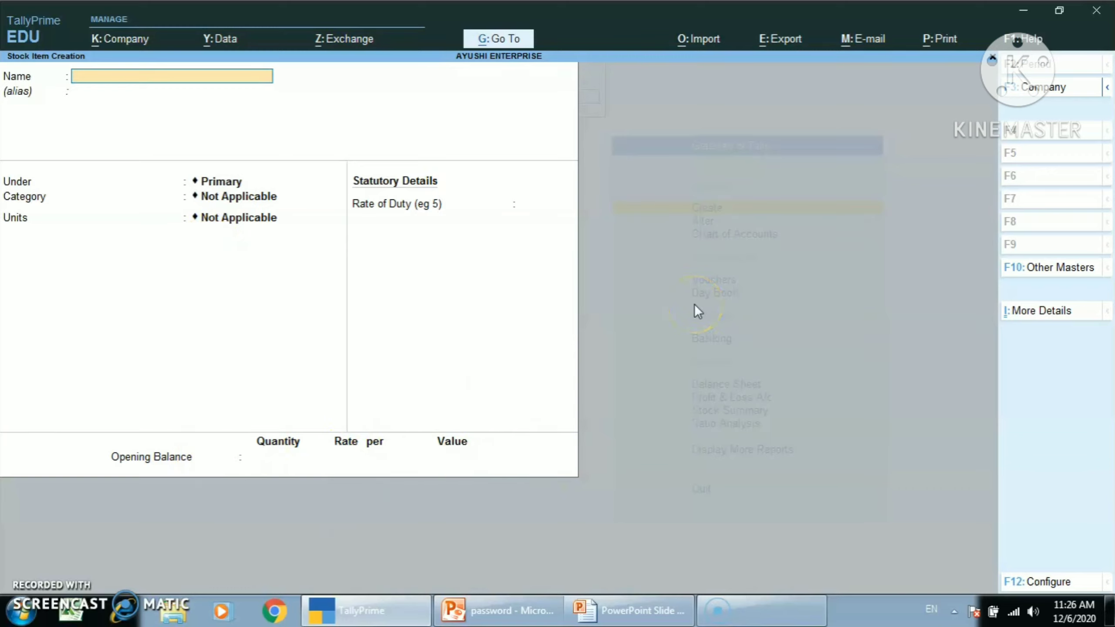
# Step: Name the stock item SUGAR, place it under DAILY NEEDS with unit KG, and leave category and alternate units as Not Applicable
pyautogui.write('SUGAR')
pyautogui.press('Return')
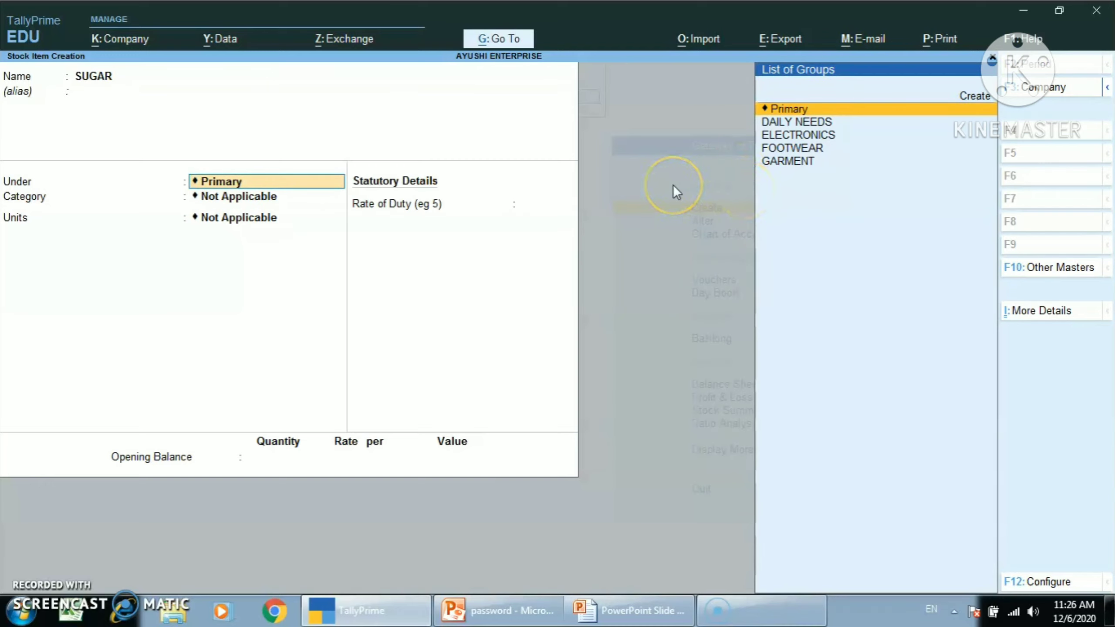
pyautogui.press('Down')
pyautogui.press('Return')
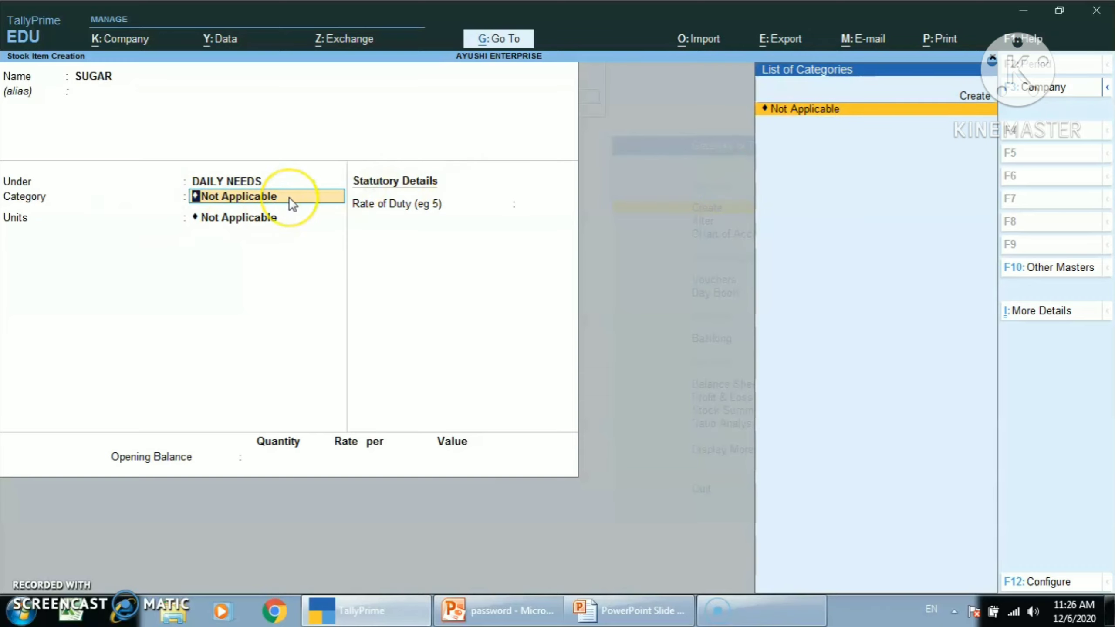
pyautogui.press('Return')
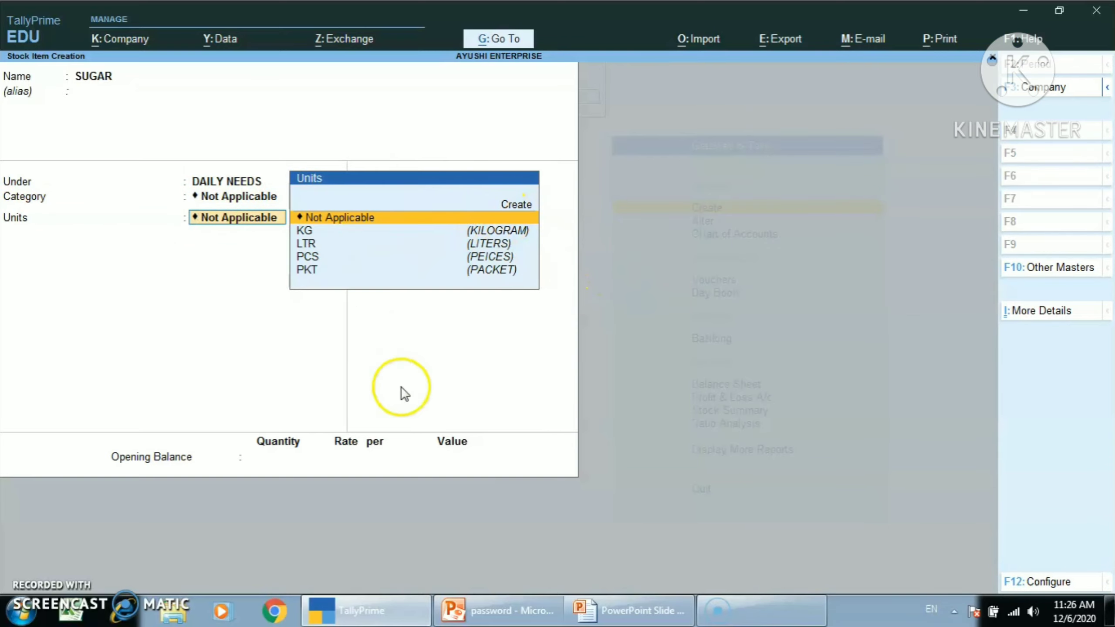
pyautogui.press('Down')
pyautogui.press('Return')
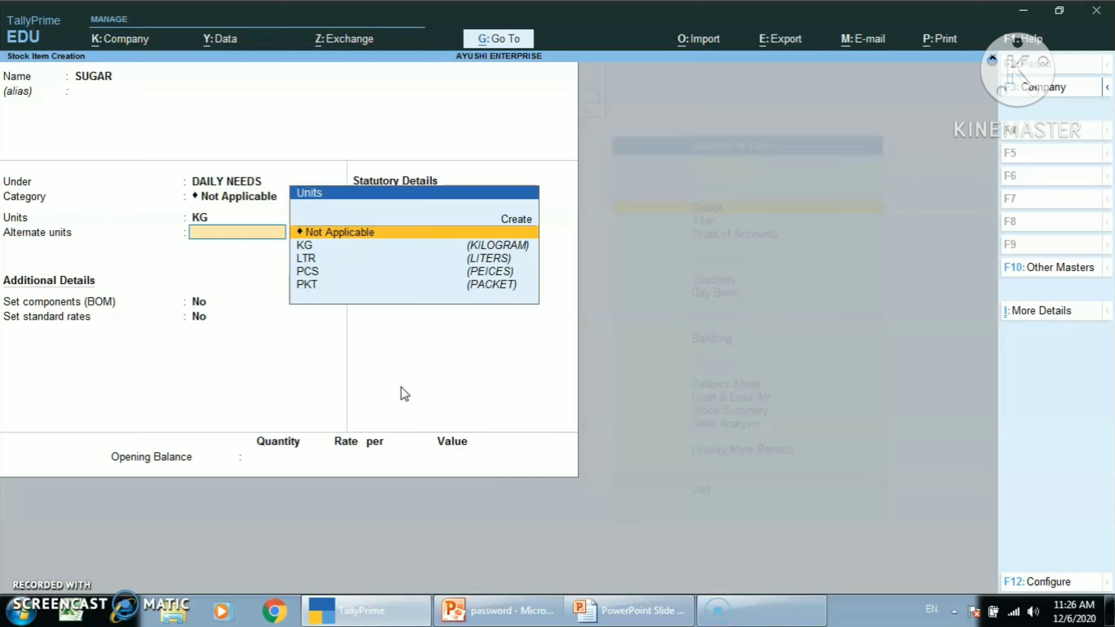
pyautogui.press('Return')
pyautogui.press('Return')
pyautogui.press('Return')
pyautogui.press('Return')
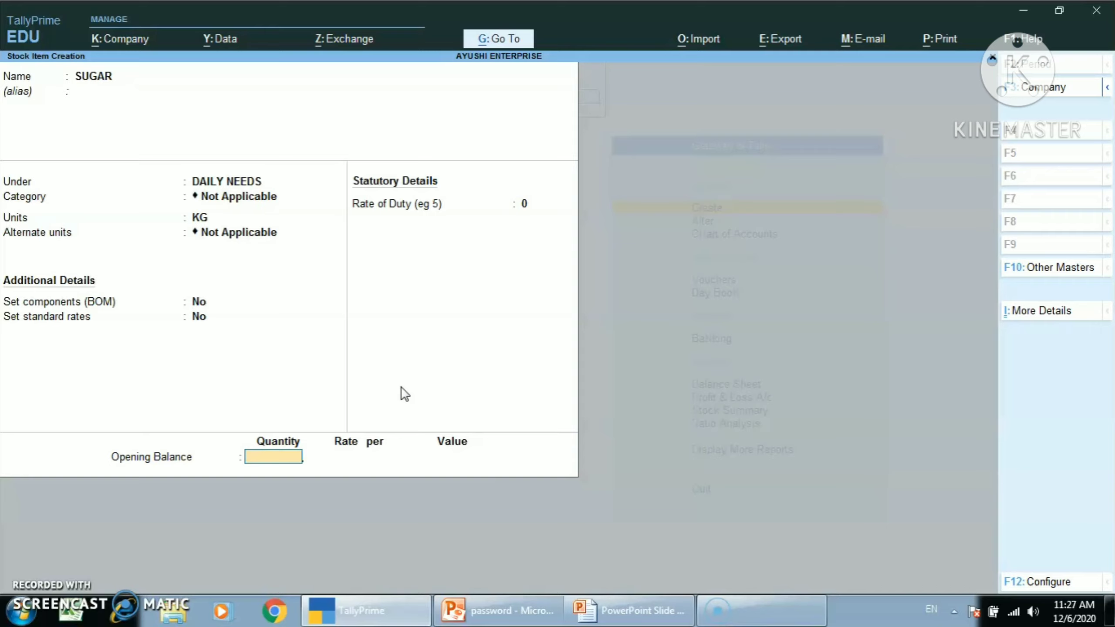
# Step: Enter SUGAR's opening balance as 500 KG at a rate of 32 per KG and save the stock item
pyautogui.write('500')
pyautogui.press('Return')
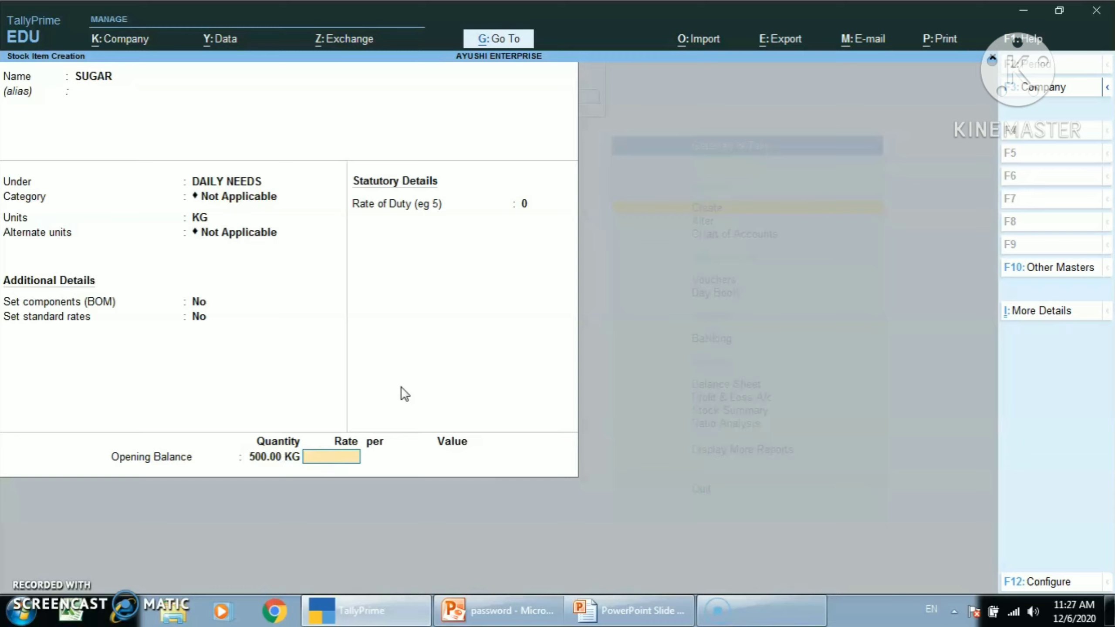
pyautogui.write('32')
pyautogui.press('Return')
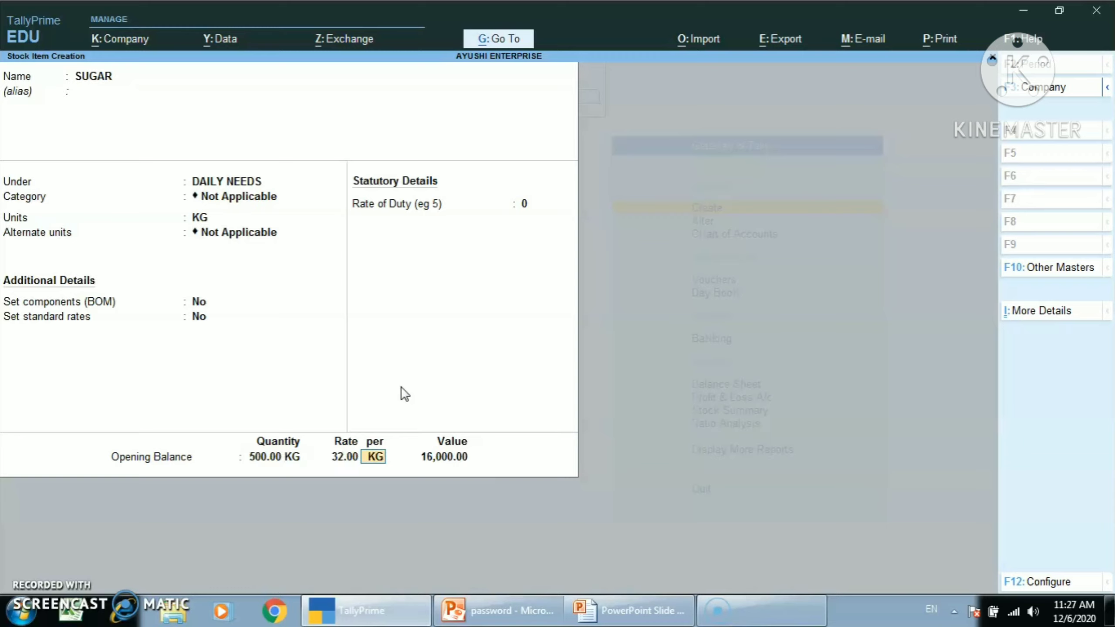
pyautogui.press('Return')
pyautogui.press('Return')
pyautogui.press('Return')
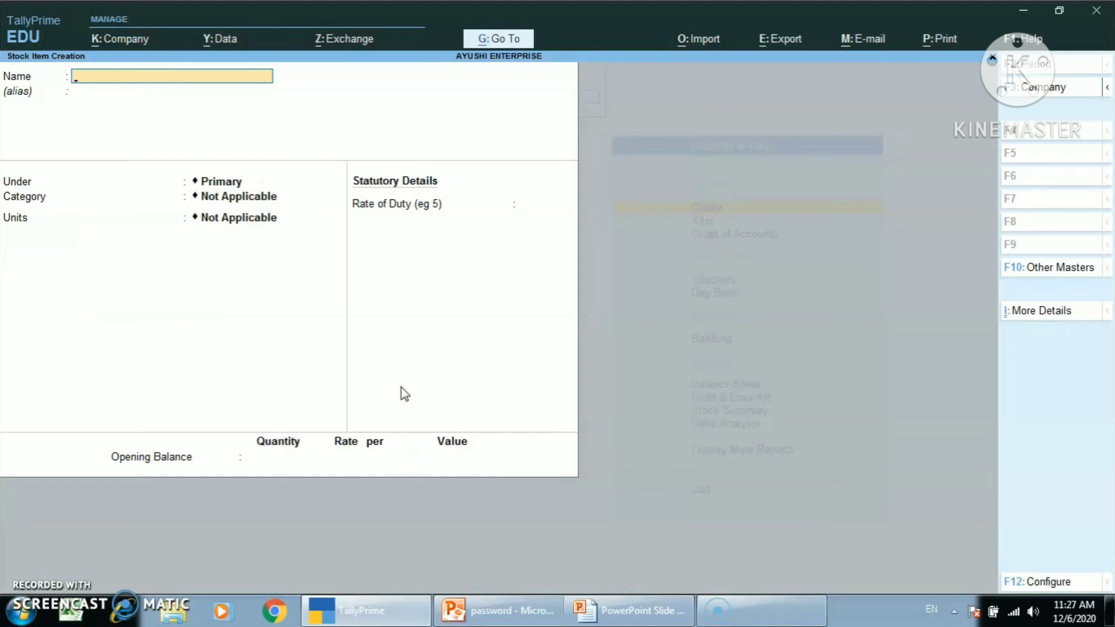
# Step: Name the new stock item JEANS, place it under the GARMENT group and leave its category as Not Applicable
pyautogui.write('JEANS')
pyautogui.press('Return')
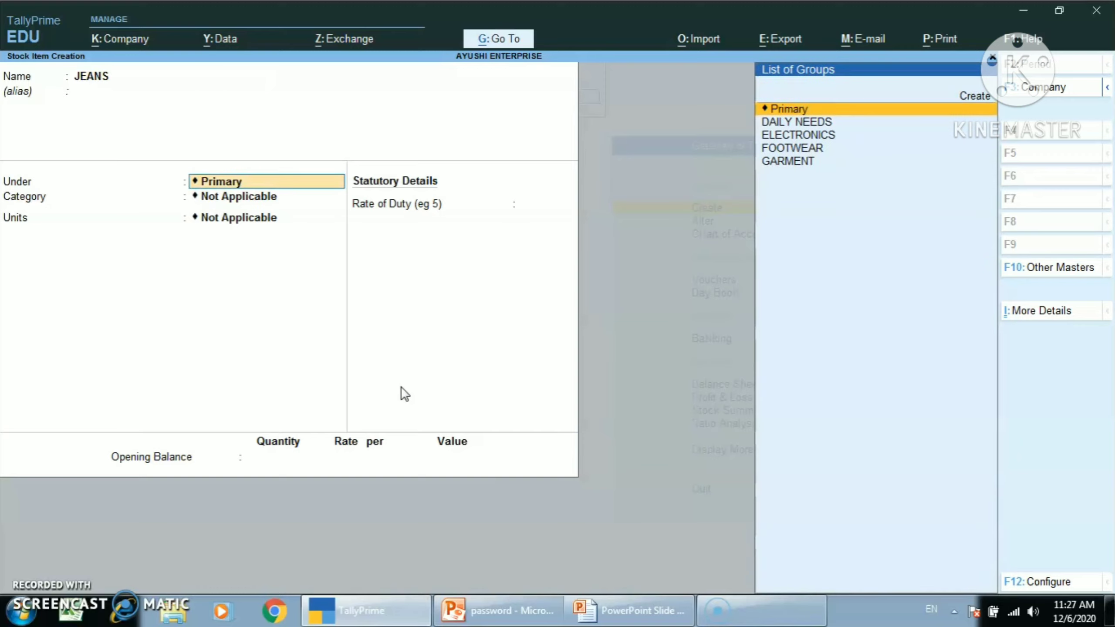
pyautogui.press('Down')
# Step: Set the JEANS unit to PCS, leaving alternate units as Not Applicable and components (BOM) at No
pyautogui.press('Down')
pyautogui.press('Down')
pyautogui.press('Down')
pyautogui.press('Return')
pyautogui.press('Return')
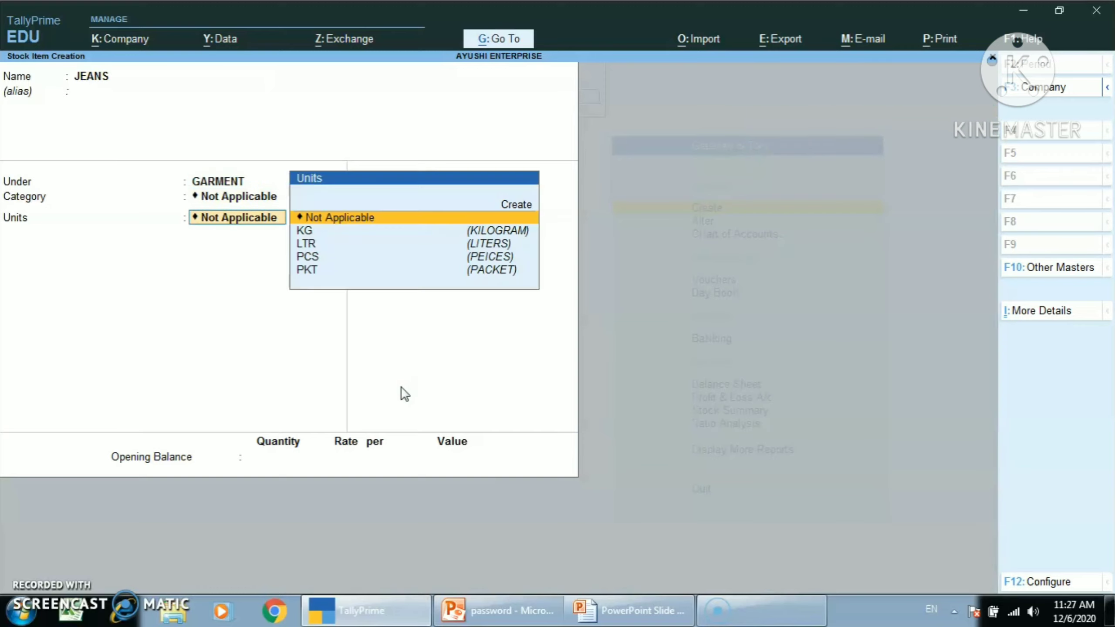
pyautogui.press('Down')
pyautogui.press('Down')
pyautogui.press('Down')
# Step: Enter the JEANS opening balance as 100 PCS at a rate of 1,200 per PCS and save the stock item
pyautogui.press('Return')
pyautogui.press('Return')
pyautogui.press('Return')
pyautogui.press('Return')
pyautogui.press('Return')
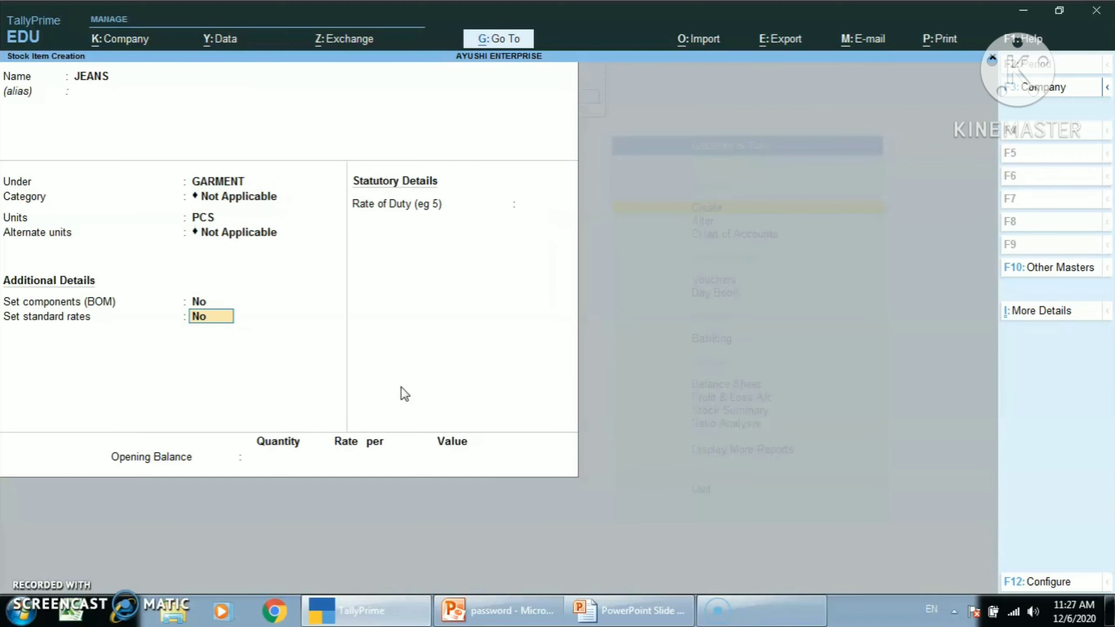
pyautogui.write('100')
pyautogui.press('Return')
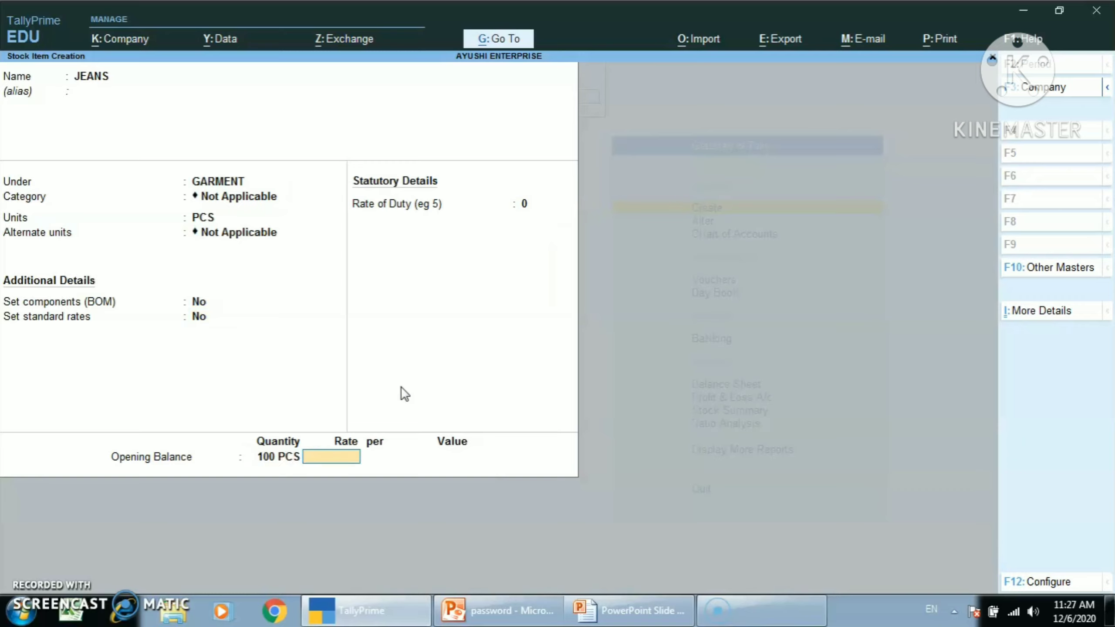
pyautogui.write('1200')
pyautogui.press('Return')
pyautogui.press('Return')
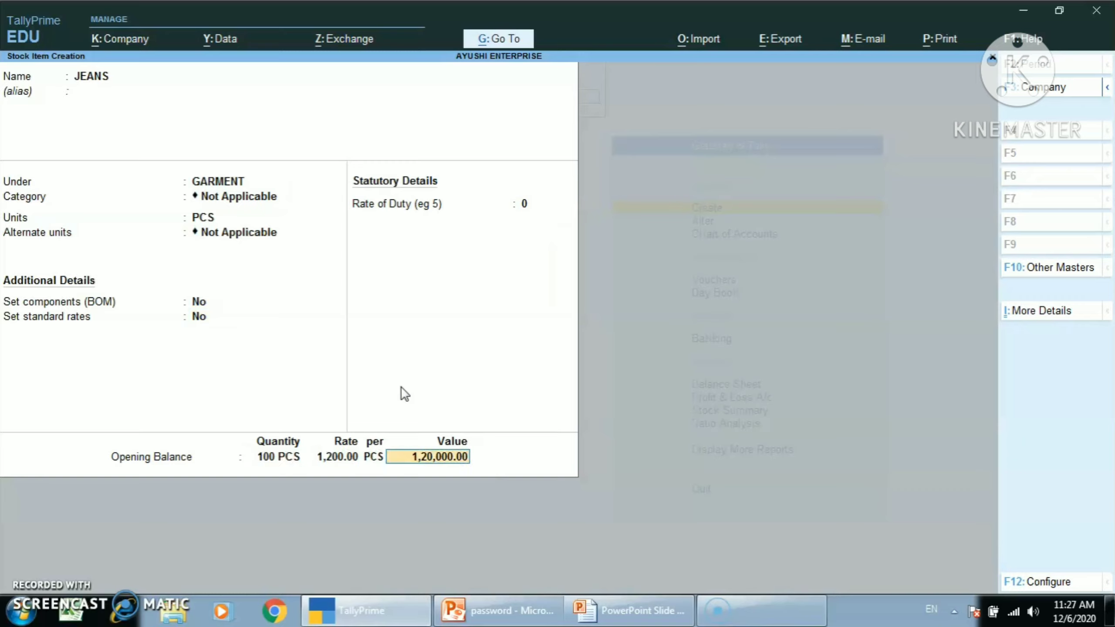
pyautogui.press('Return')
pyautogui.press('Return')
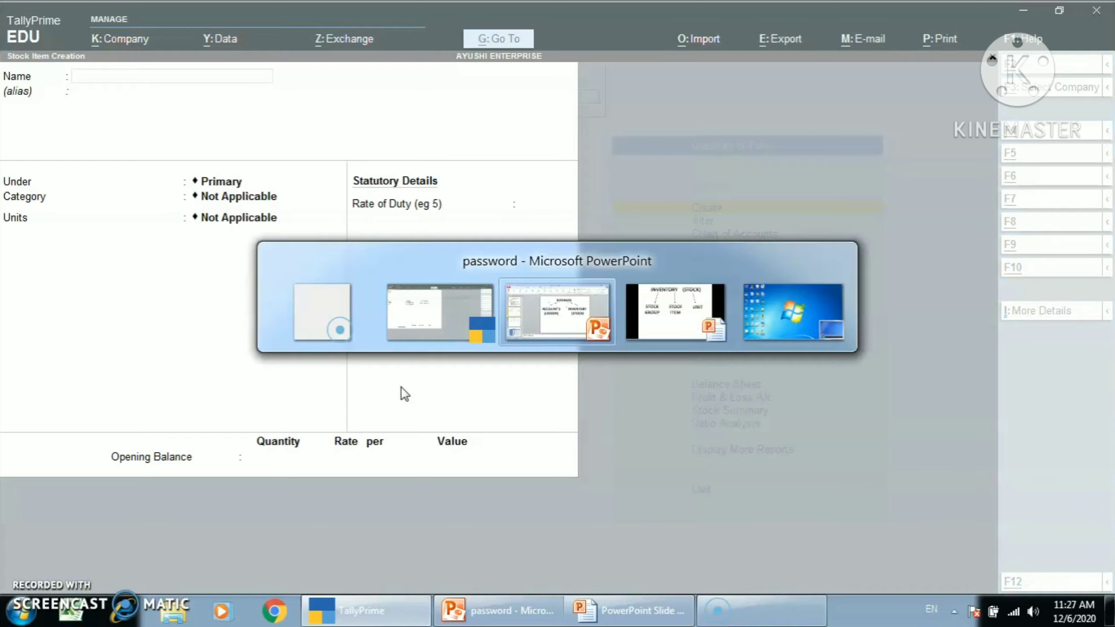
# Step: Switch to the PowerPoint slide show and examine the exercise table of stock items, stock groups and units of measure
pyautogui.hotkey('alt', 'Tab')
pyautogui.hotkey('alt', 'Tab')
pyautogui.hotkey('alt', 'Tab')
pyautogui.hotkey('alt', 'Tab')
pyautogui.hotkey('alt', 'Tab')
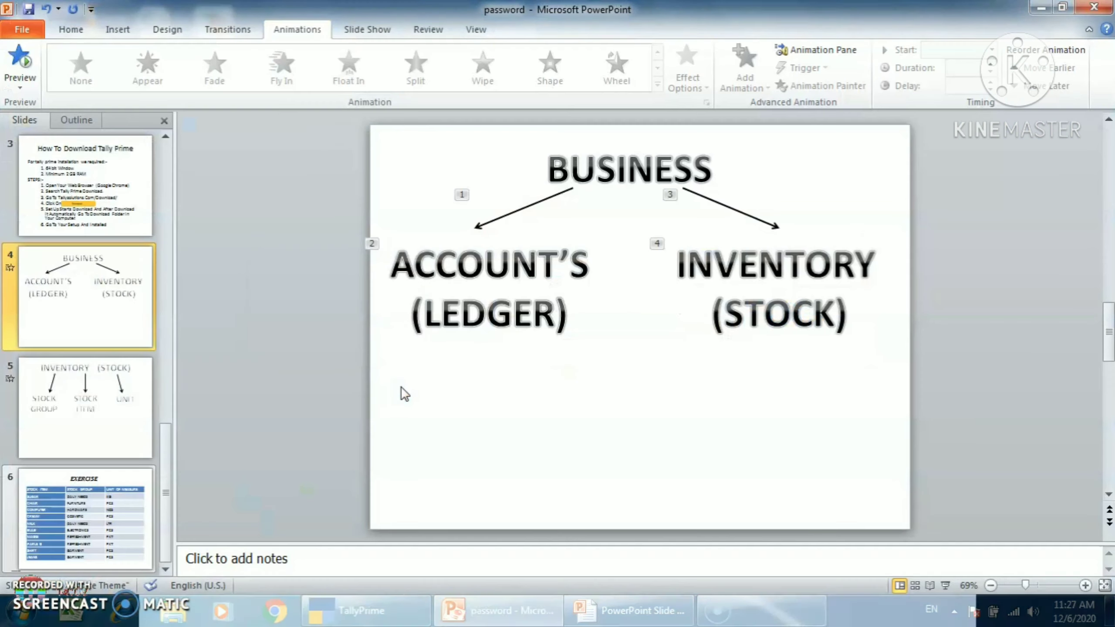
pyautogui.hotkey('alt', 'Tab')
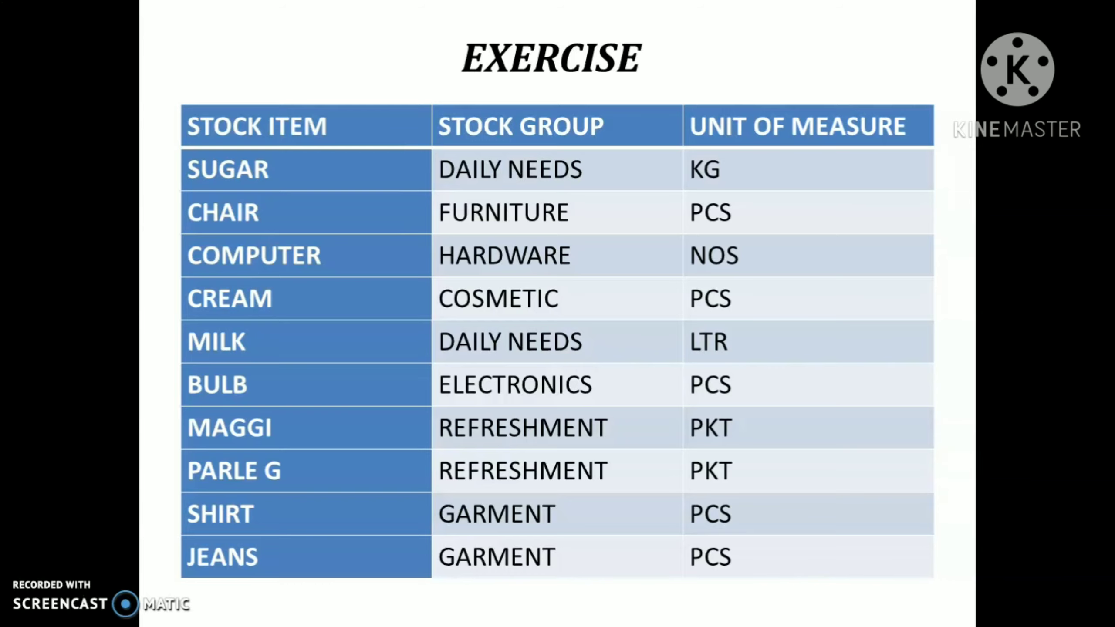
# Step: Return from the exercise slide to TallyPrime's blank stock item creation form
pyautogui.hotkey('alt', 'Tab')
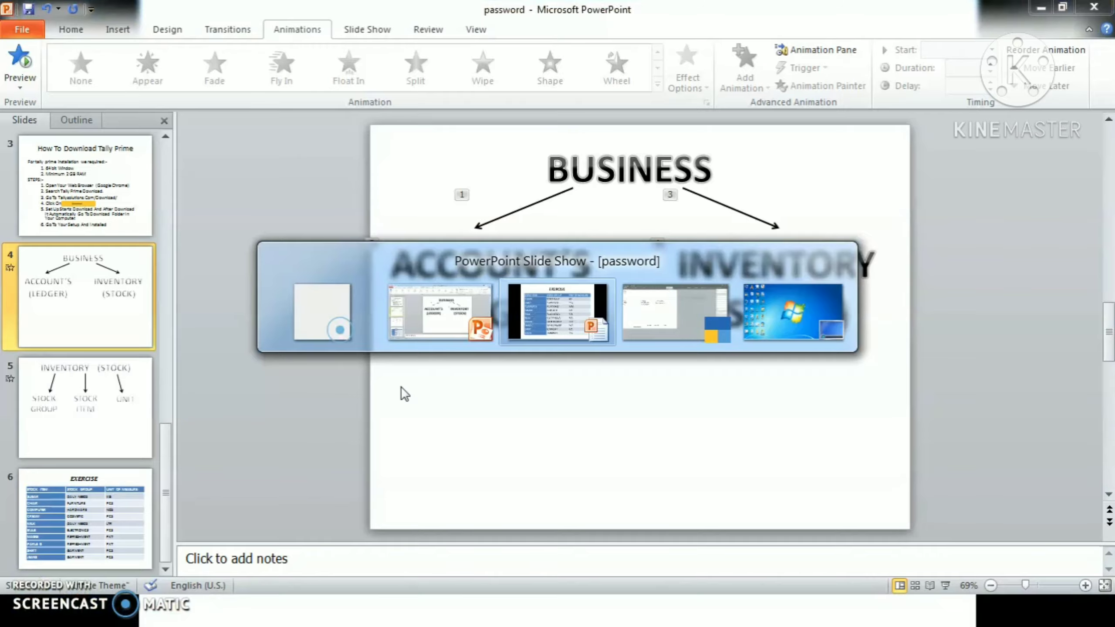
pyautogui.hotkey('alt', 'Tab')
pyautogui.hotkey('alt', 'Tab')
pyautogui.hotkey('alt', 'Tab')
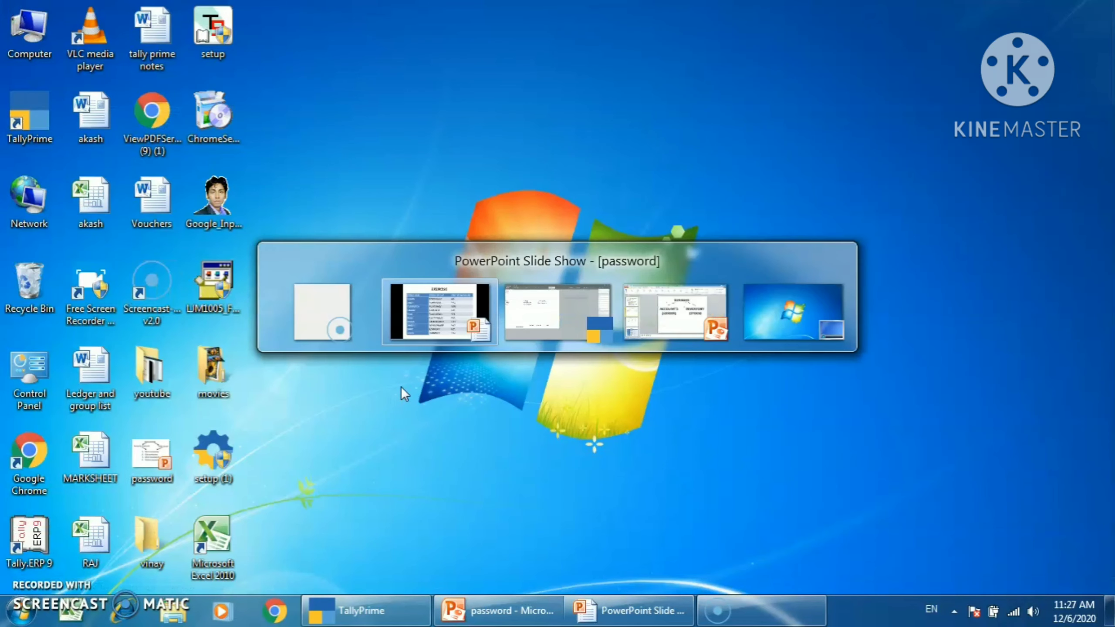
pyautogui.hotkey('alt', 'Tab')
pyautogui.hotkey('alt', 'Tab')
pyautogui.hotkey('alt', 'Tab')
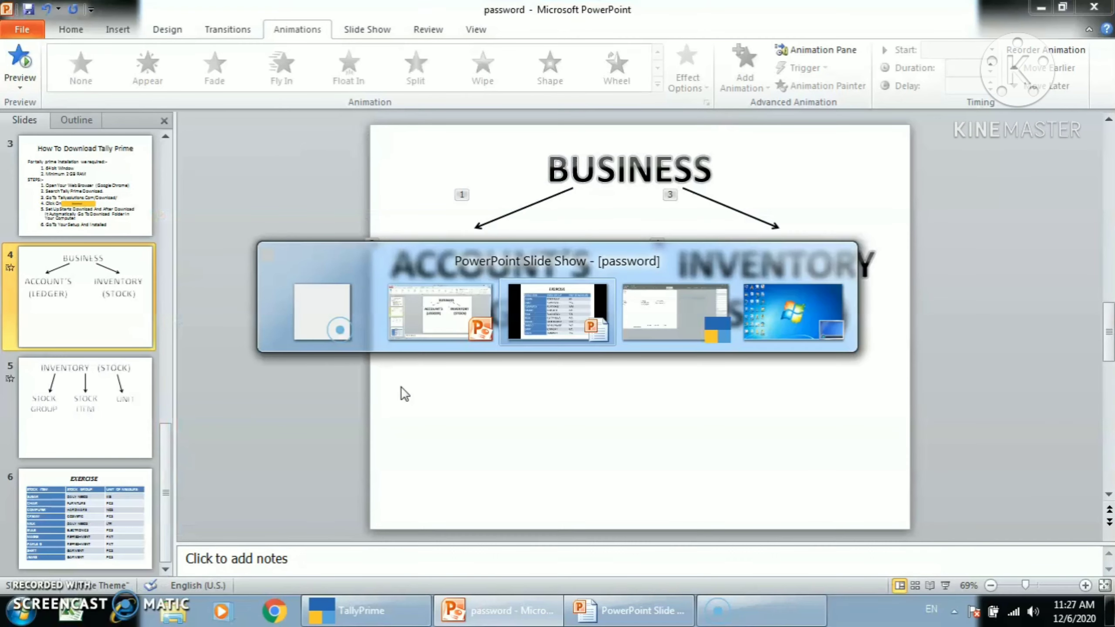
pyautogui.hotkey('alt', 'Tab')
pyautogui.hotkey('alt', 'Tab')
pyautogui.hotkey('alt', 'Tab')
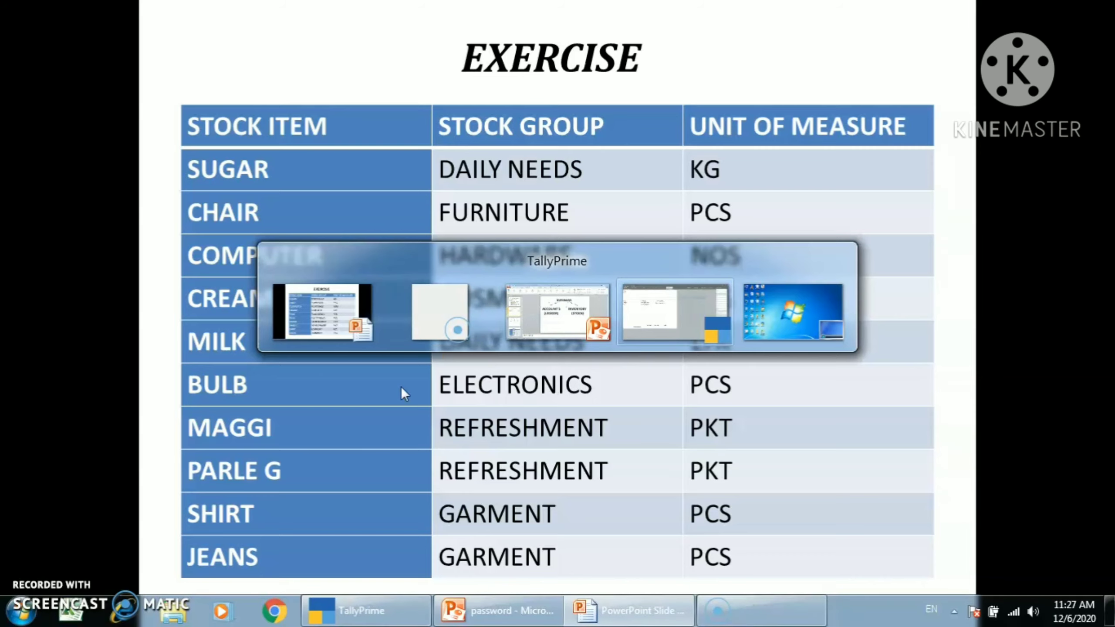
pyautogui.hotkey('alt', 'Tab')
pyautogui.hotkey('alt', 'Tab')
pyautogui.hotkey('alt', 'Tab')
pyautogui.hotkey('alt', 'Tab')
pyautogui.hotkey('alt', 'Tab')
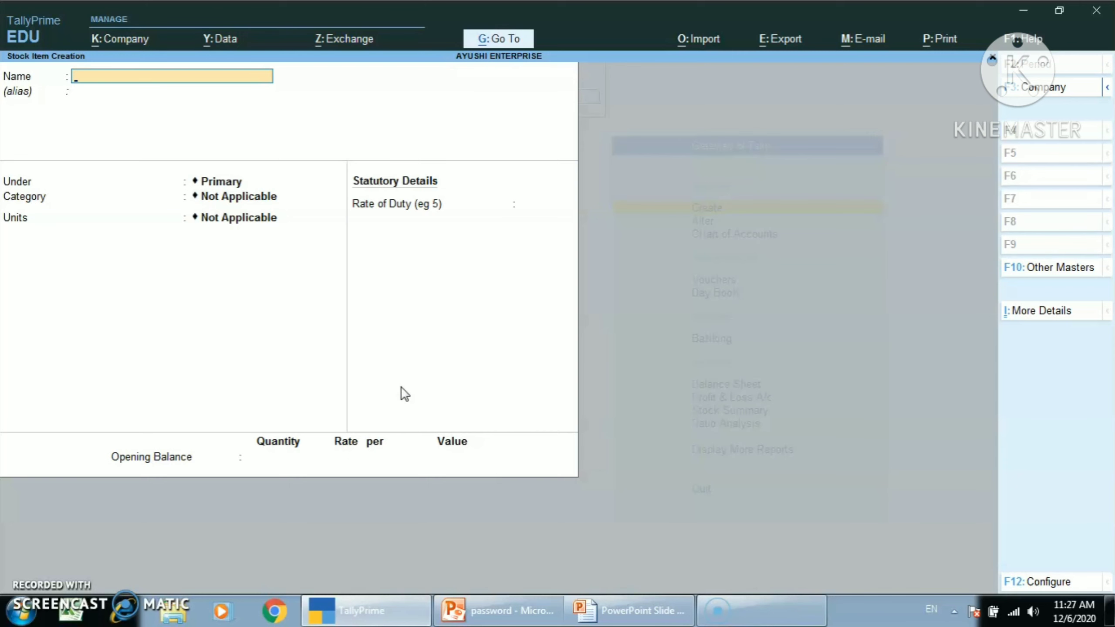
# Step: Leave stock item creation, open the JEANS stock item for alteration and delete it
pyautogui.press('Escape')
pyautogui.press('Return')
pyautogui.press('Down')
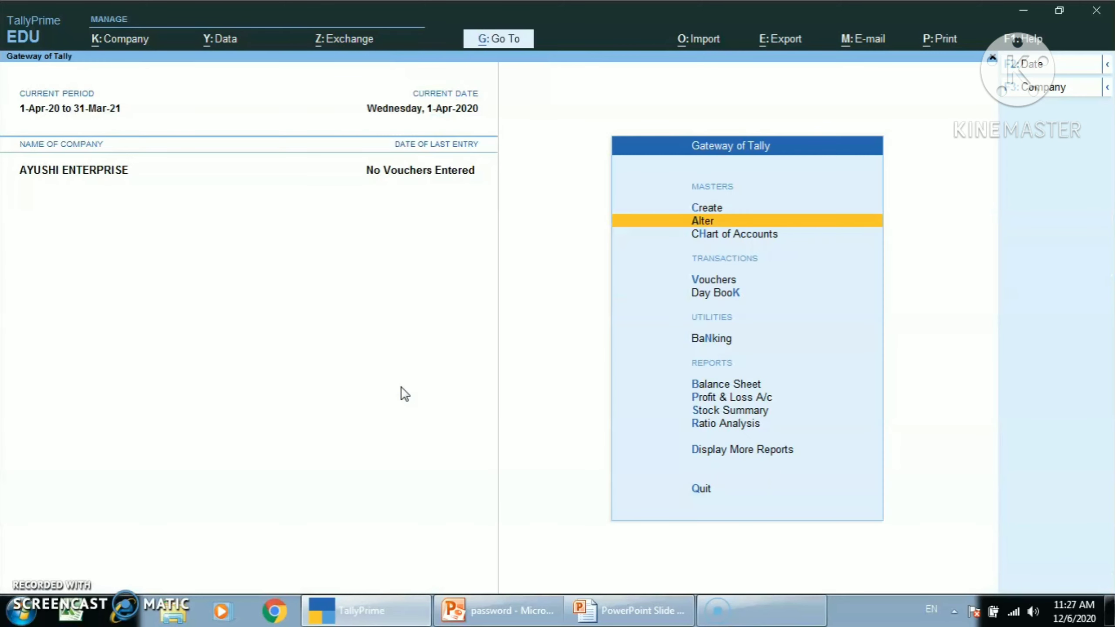
pyautogui.press('Return')
pyautogui.press('Down')
pyautogui.press('Down')
pyautogui.press('Down')
pyautogui.press('Down')
pyautogui.press('Down')
pyautogui.press('Down')
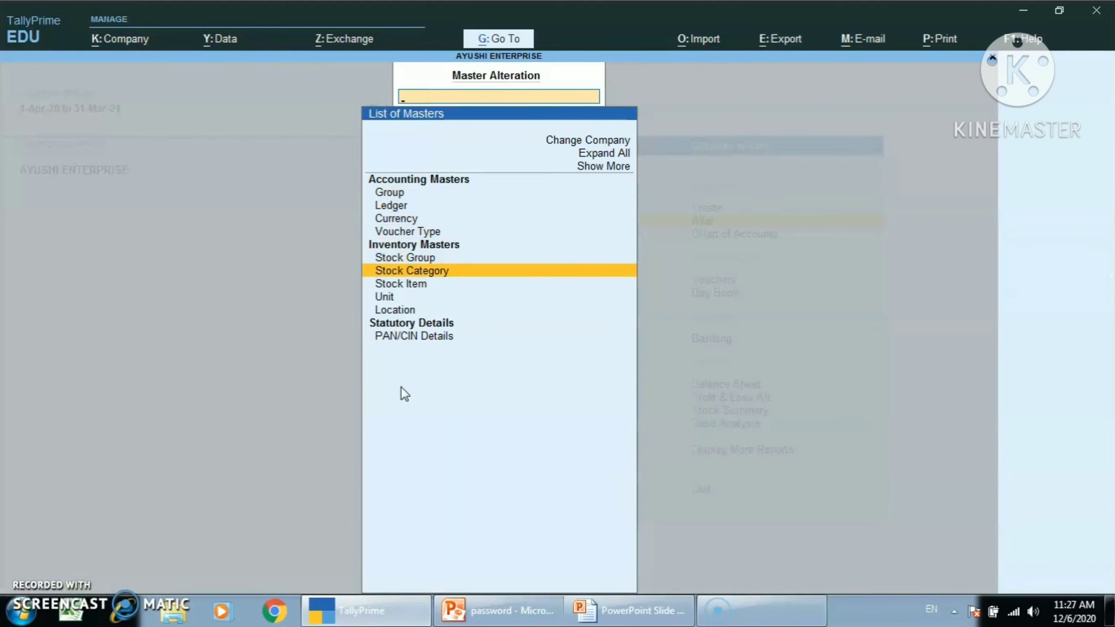
pyautogui.press('Return')
pyautogui.press('Return')
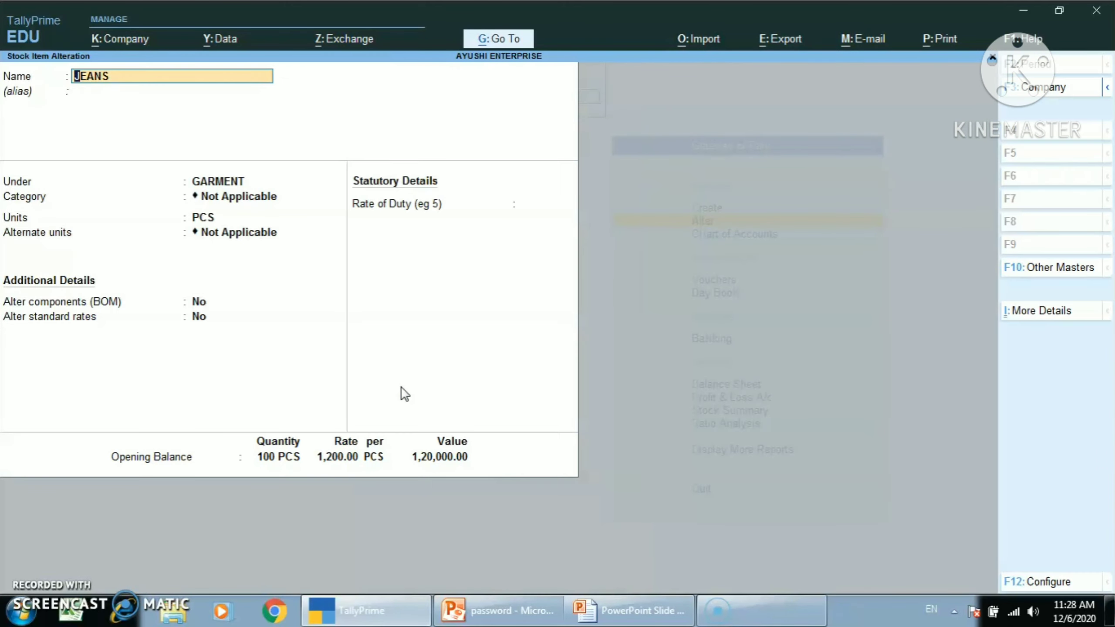
pyautogui.hotkey('alt', 'd')
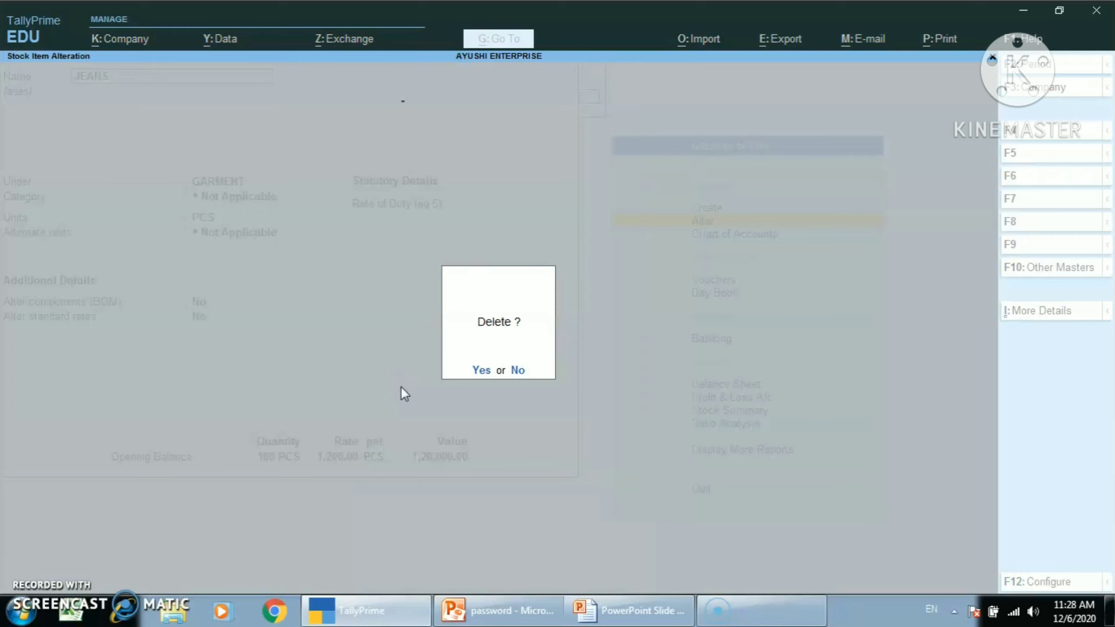
pyautogui.press('y')
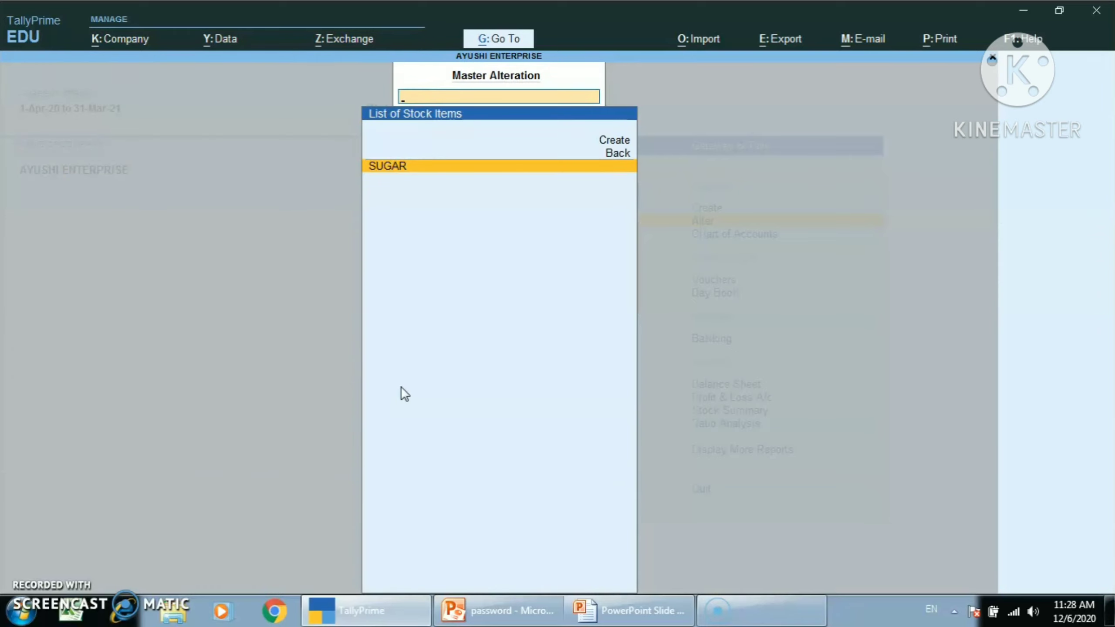